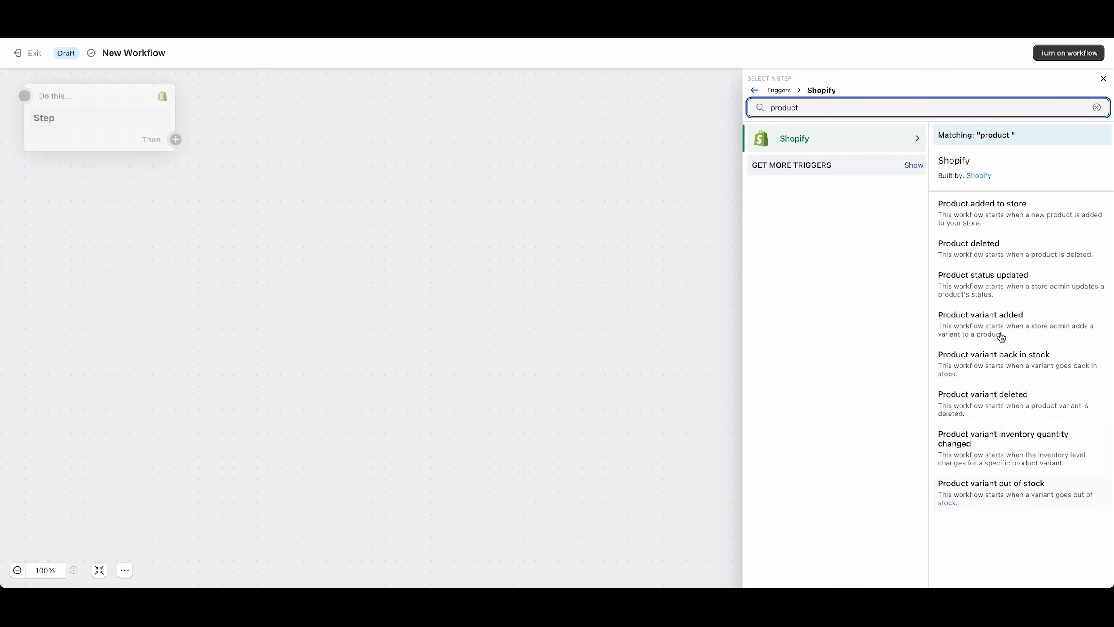
Set the workflow trigger to Product added to store and attach a Send HTTP request action to it.
{"action": "left_click", "coordinate": [1003, 211]}
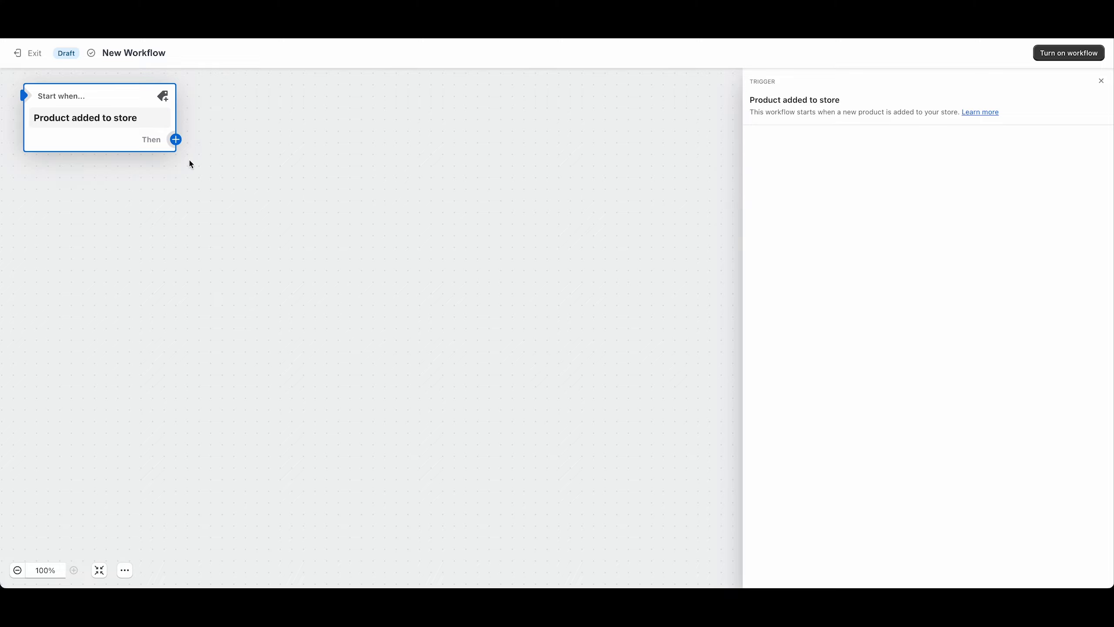
{"action": "mouse_move", "coordinate": [95, 118]}
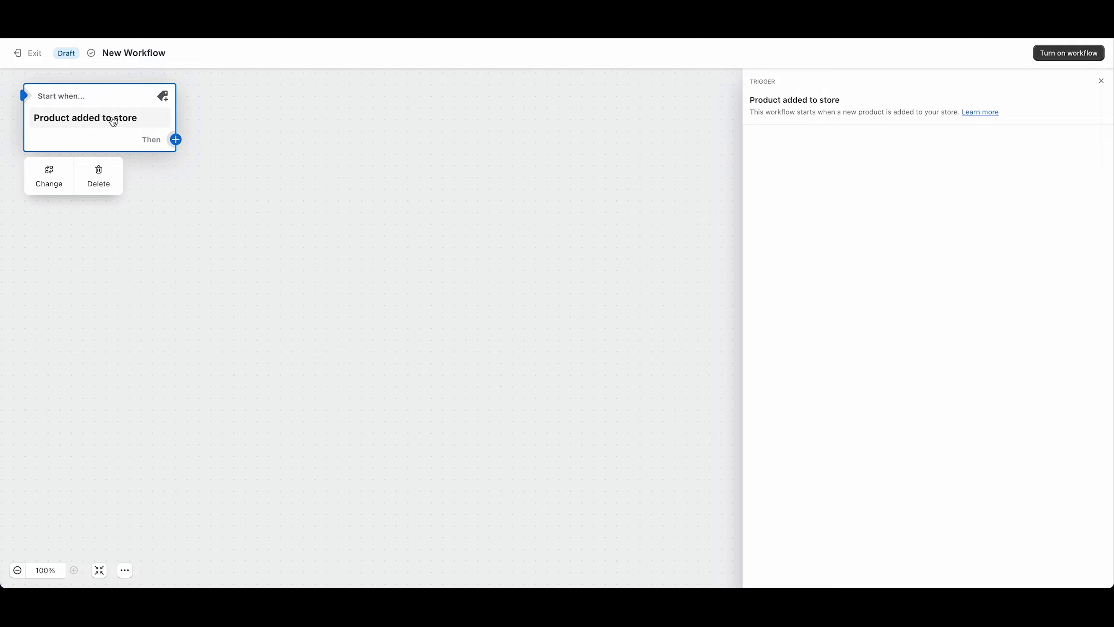
{"action": "left_click", "coordinate": [176, 140]}
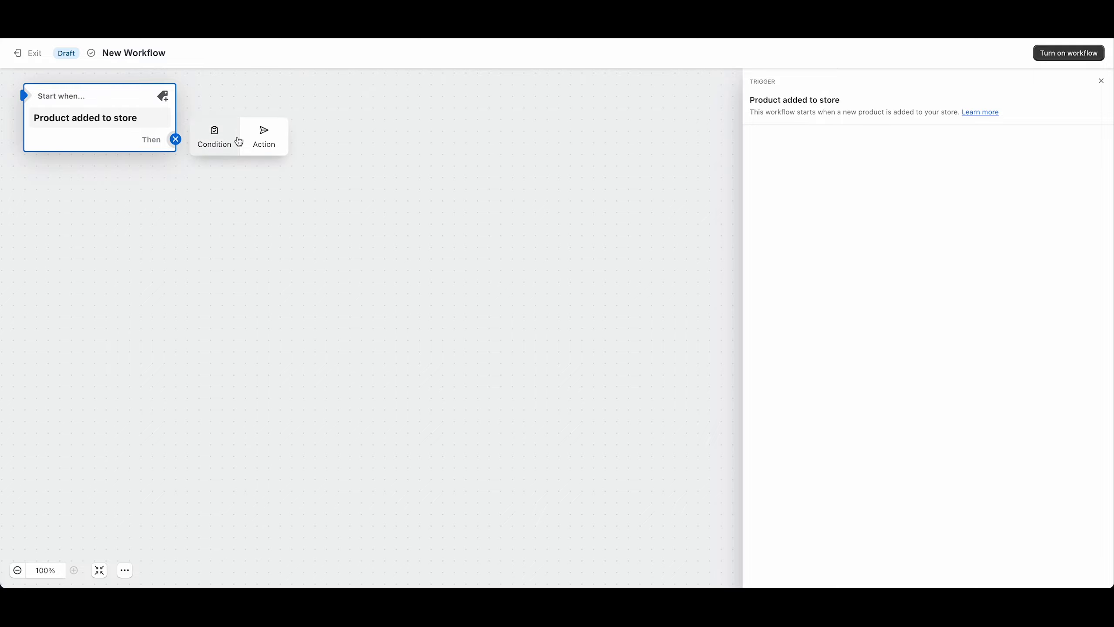
{"action": "left_click", "coordinate": [260, 134]}
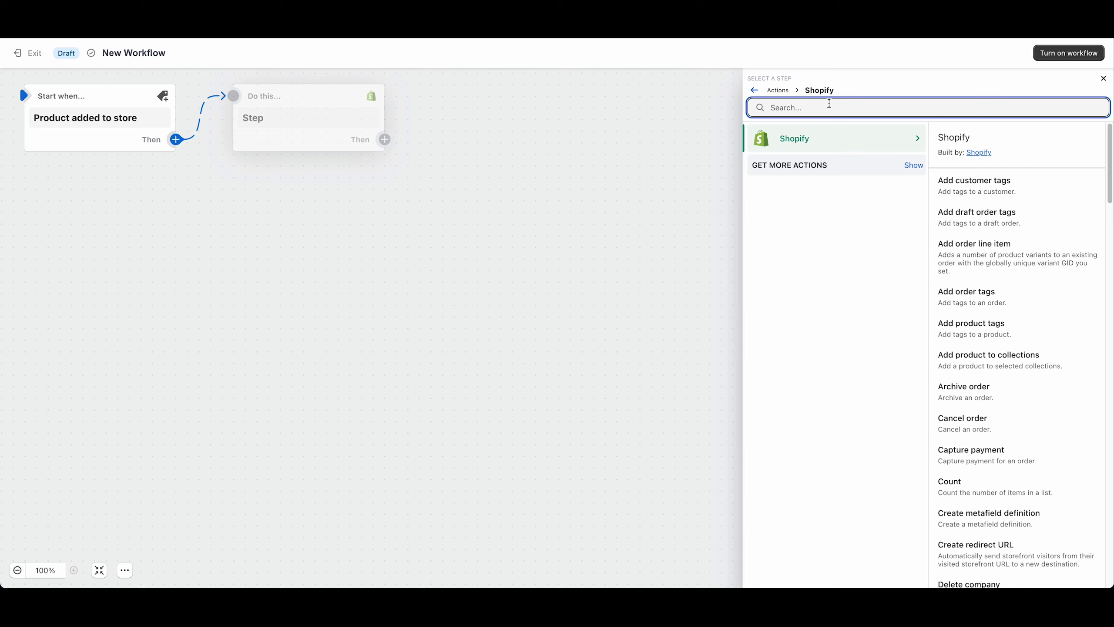
{"action": "type", "text": "http"}
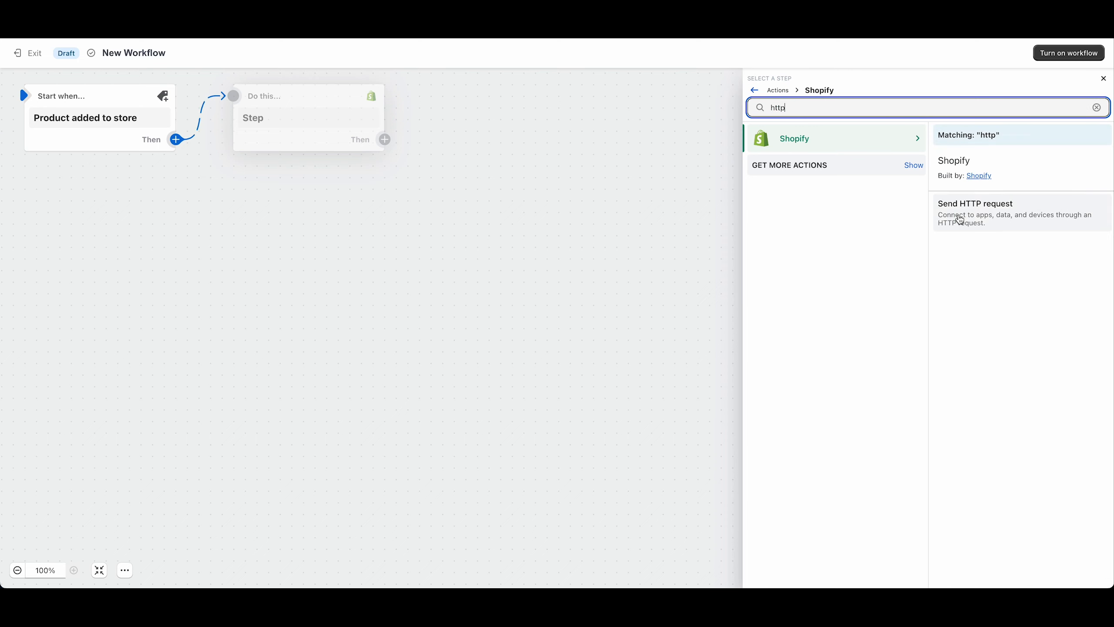
{"action": "left_click", "coordinate": [960, 219]}
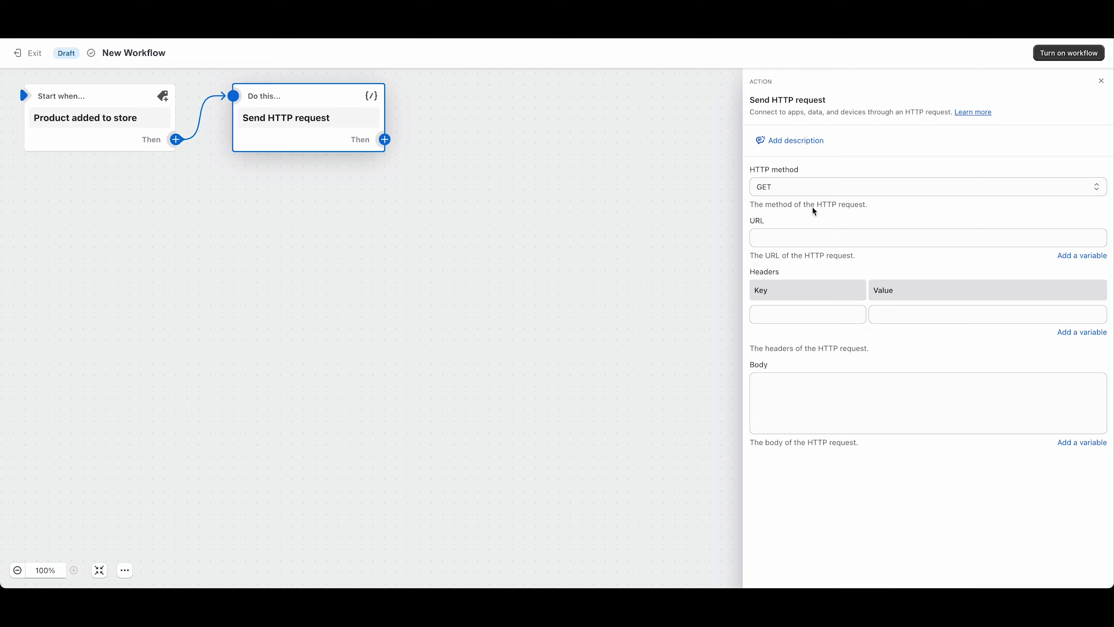
Set the request's HTTP method to PUT and its URL to the organization's products endpoint of the Salsify v1 API.
{"action": "left_click", "coordinate": [786, 186]}
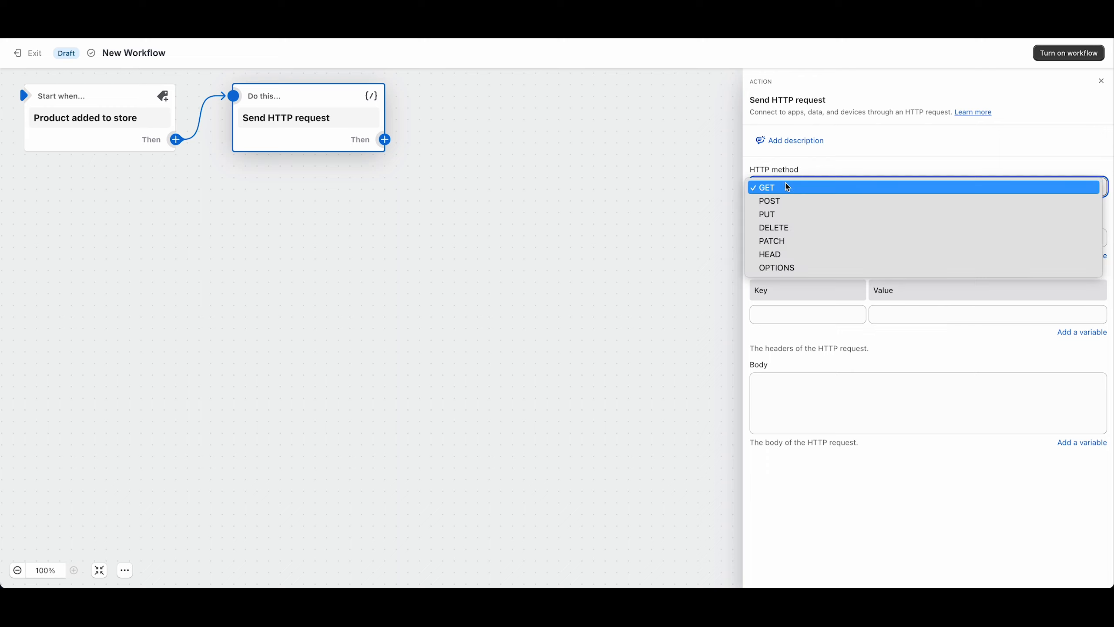
{"action": "left_click", "coordinate": [785, 214]}
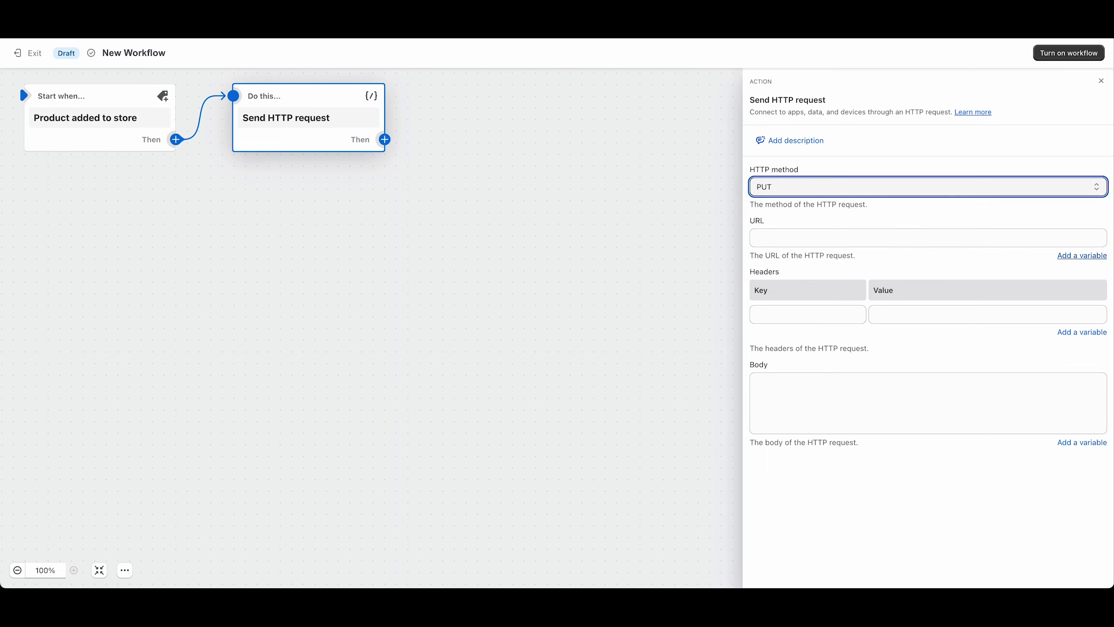
{"action": "left_click", "coordinate": [1082, 256]}
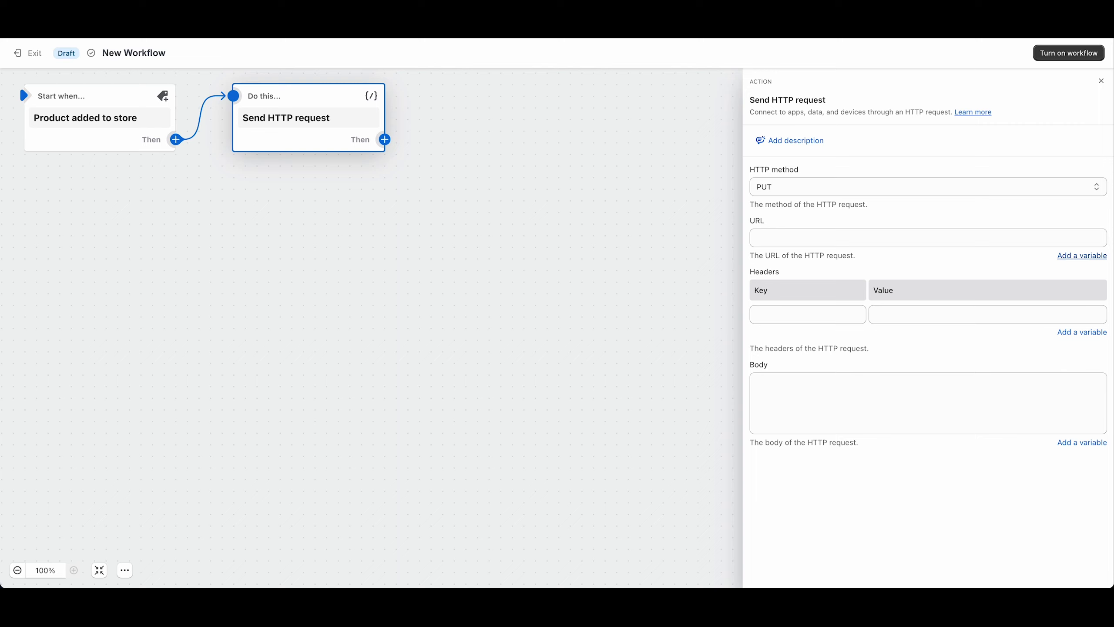
{"action": "left_click", "coordinate": [750, 238]}
{"action": "type", "text": "https://app.salsify.com/api/v1/orgs/s-624854a3-4811-4abd-8fc9-ec9e7f6d0c4a/products"}
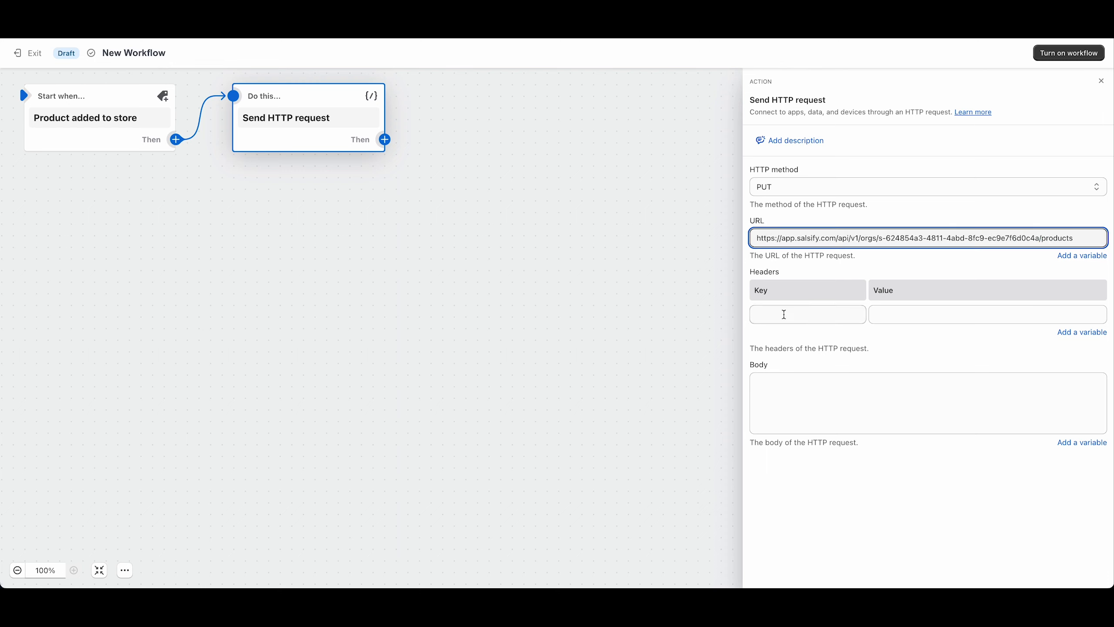
Add an Authorization header with the Bearer API key and a Content-Type header with the value application/json.
{"action": "left_click", "coordinate": [785, 313]}
{"action": "left_click", "coordinate": [771, 311]}
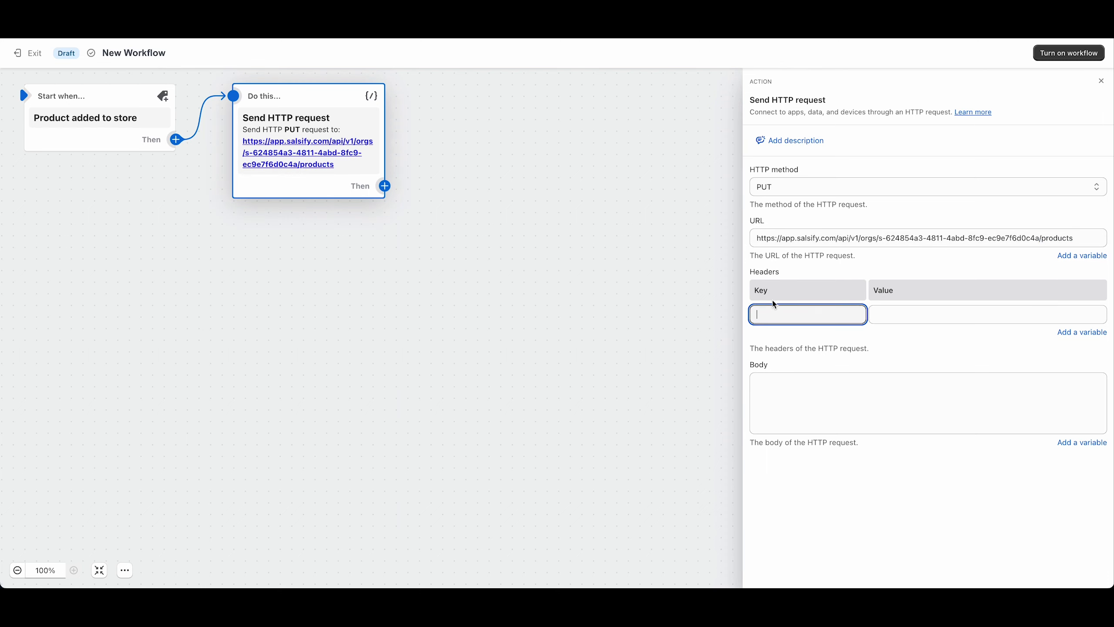
{"action": "type", "text": "Authorization"}
{"action": "left_click", "coordinate": [903, 314]}
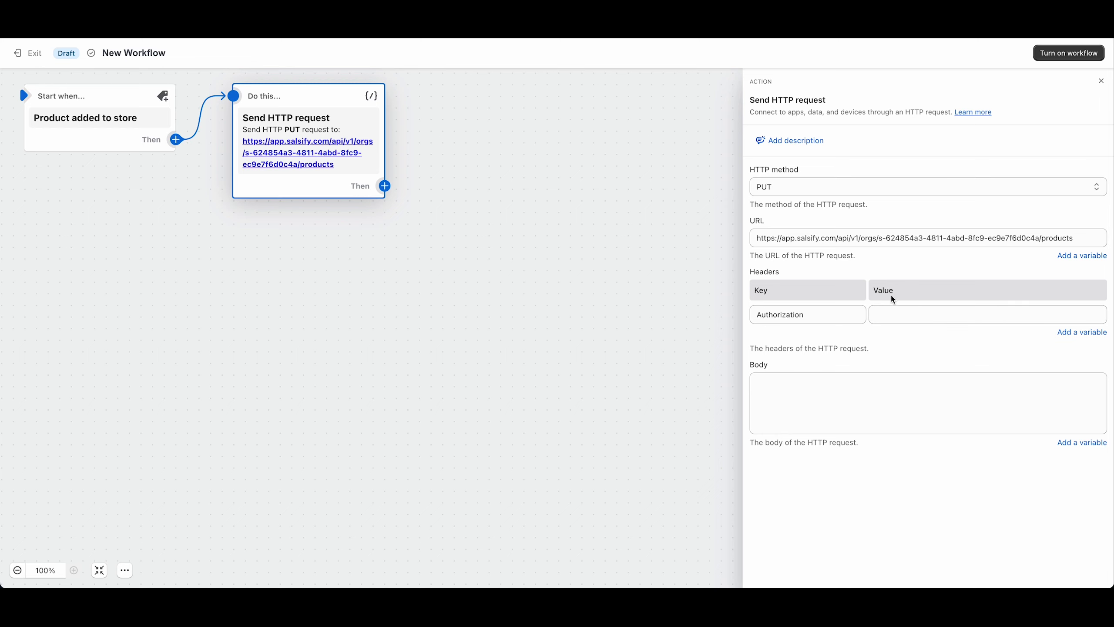
{"action": "left_click", "coordinate": [922, 315]}
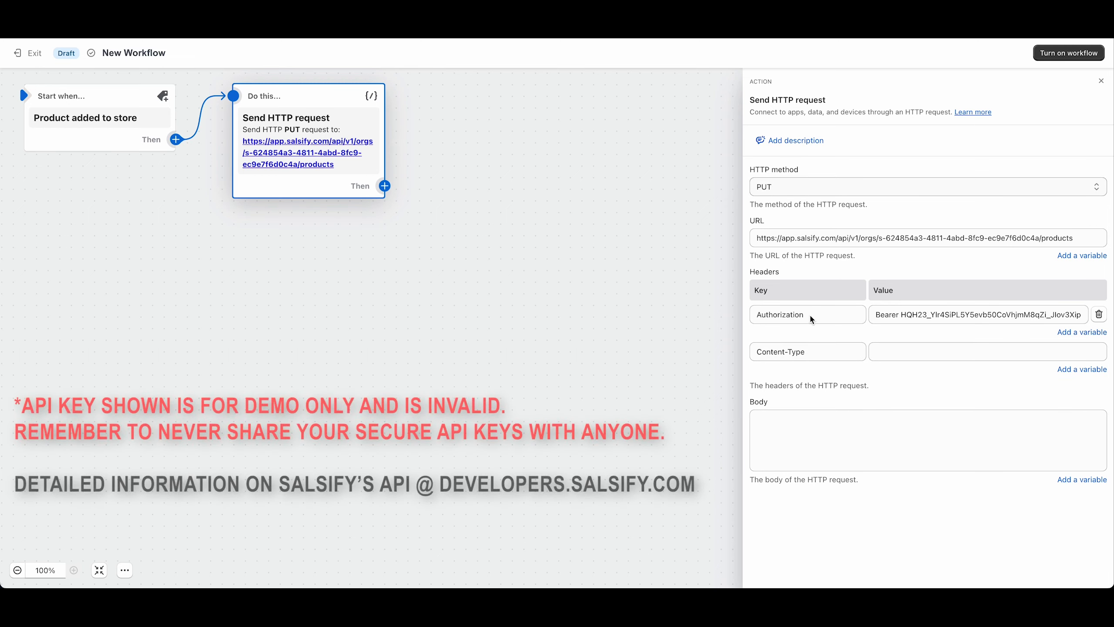
{"action": "left_click", "coordinate": [899, 344]}
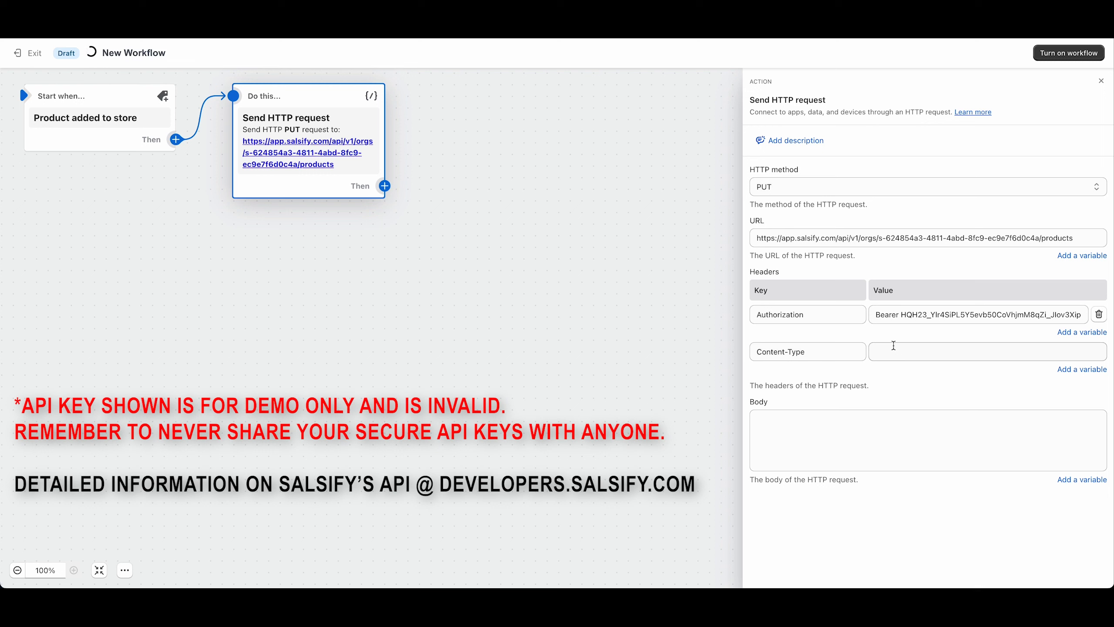
{"action": "left_click", "coordinate": [899, 344]}
{"action": "type", "text": "application/json"}
Fill the request body with JSON mapping "Product ID" to the custom salsify_id metafield value and "Shopify GUID" to {{product.id}}.
{"action": "key", "text": "super+Tab"}
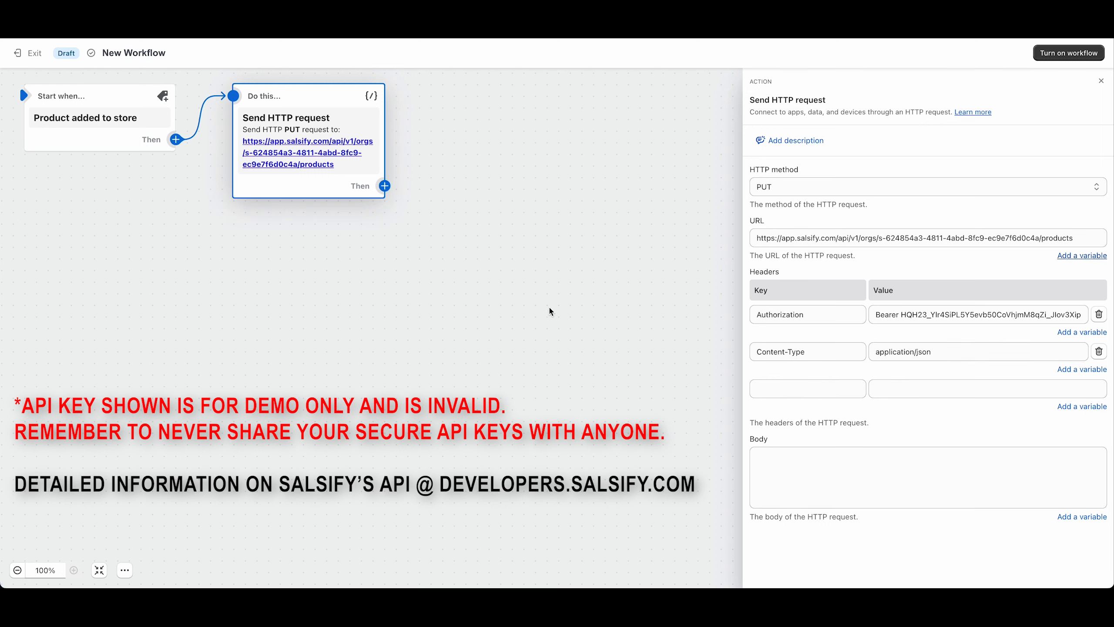
{"action": "left_click", "coordinate": [866, 459]}
{"action": "type", "text": "[   {     \"Product ID\":\"{% assign salsify_id = product.metafields | where: \"namespace\", \"custom\" | where: \"key\", \"salsify_id\" | first %}{{ salsify_id.value }}\",     \"Shopify GUID\":\"{{product.id}}\"   } ]"}
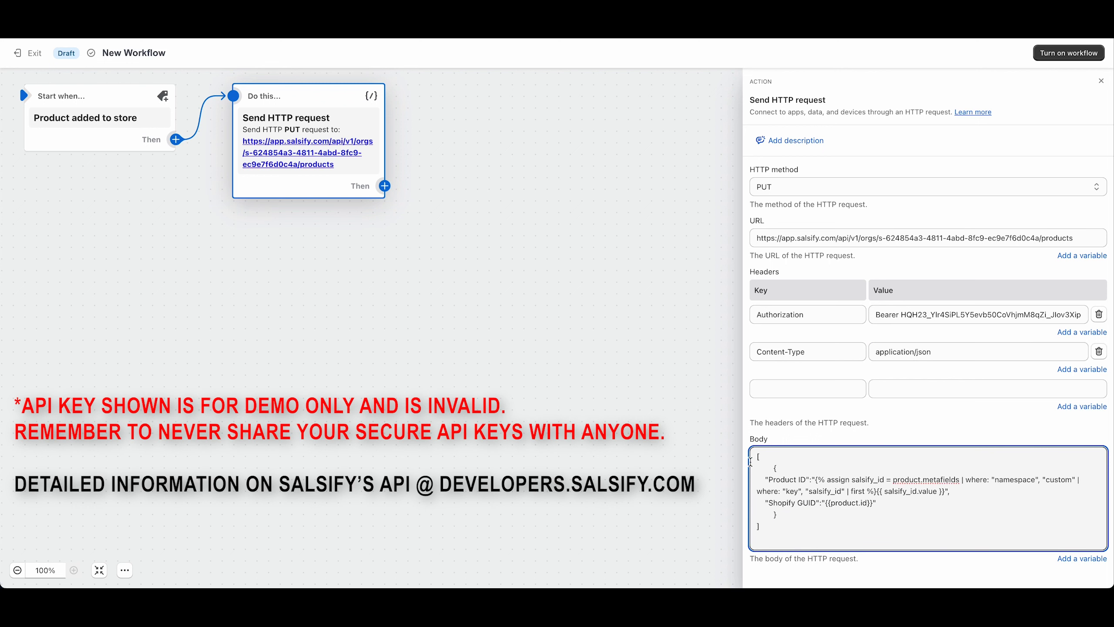
{"action": "left_click_drag", "start_coordinate": [764, 481], "coordinate": [802, 478]}
{"action": "left_click", "coordinate": [635, 455]}
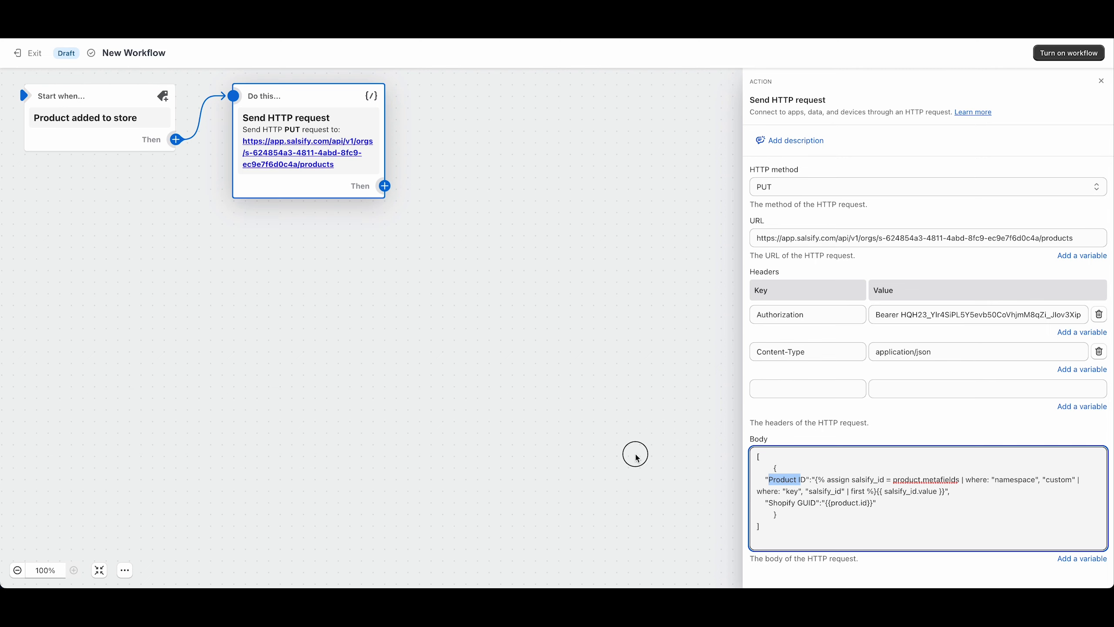
Rename the workflow as "On product creation send Shopify ID back to Salsify".
{"action": "mouse_move", "coordinate": [215, 119]}
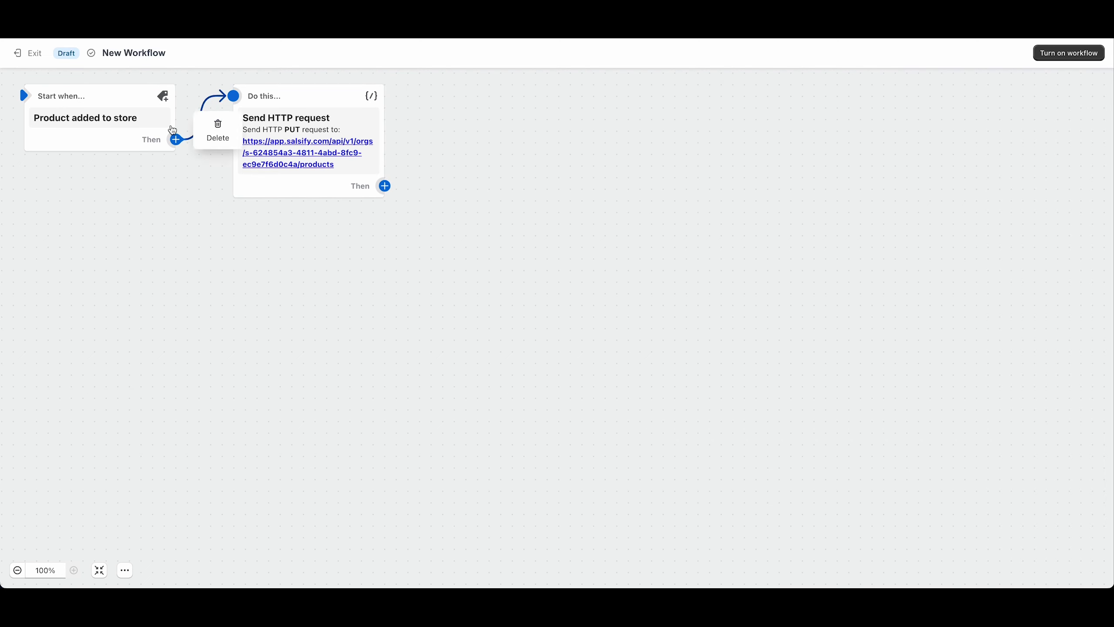
{"action": "left_click", "coordinate": [179, 53]}
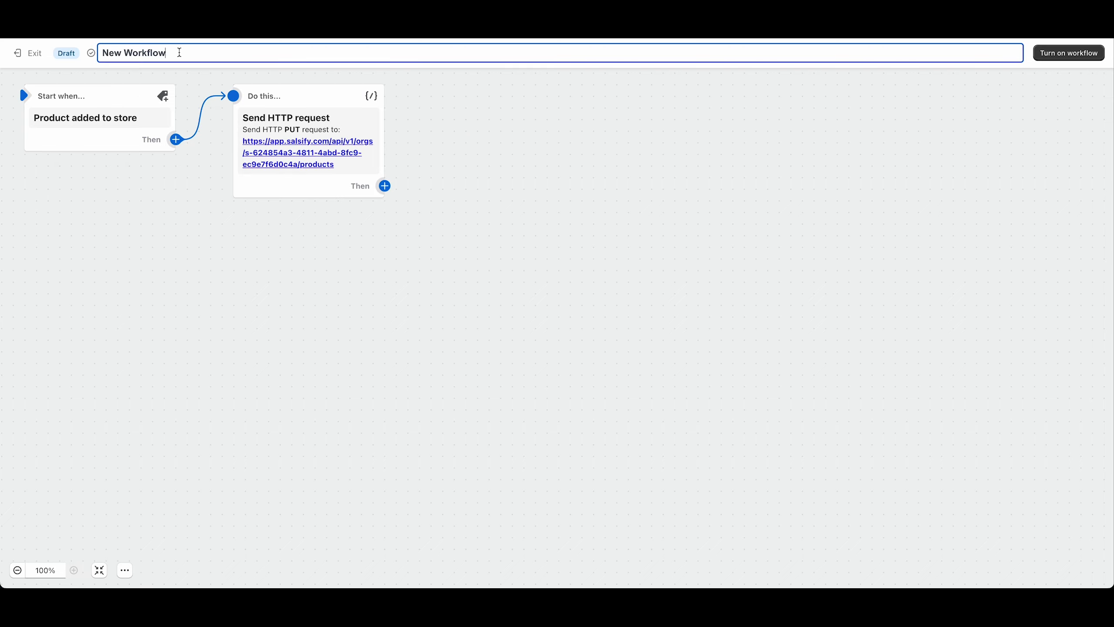
{"action": "key", "text": "ctrl+a"}
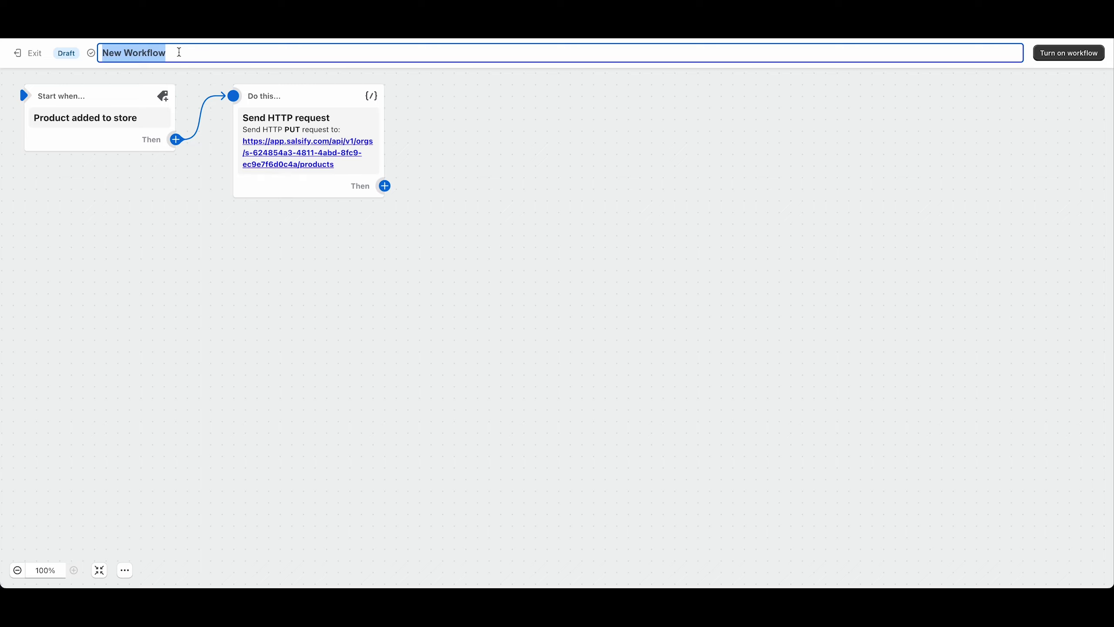
{"action": "type", "text": "When a new"}
{"action": "key", "text": "ctrl+a"}
{"action": "type", "text": "On product c"}
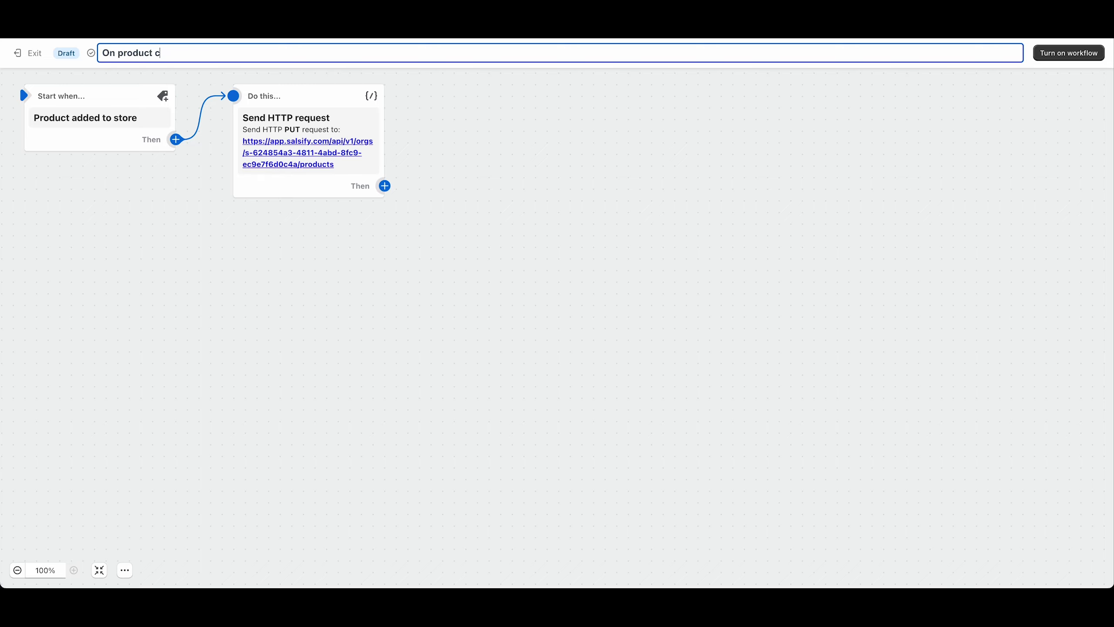
{"action": "type", "text": "reation a"}
{"action": "key", "text": "BackSpace"}
{"action": "type", "text": "send "}
{"action": "type", "text": "SH"}
{"action": "key", "text": "BackSpace"}
{"action": "type", "text": "hopify ID back "}
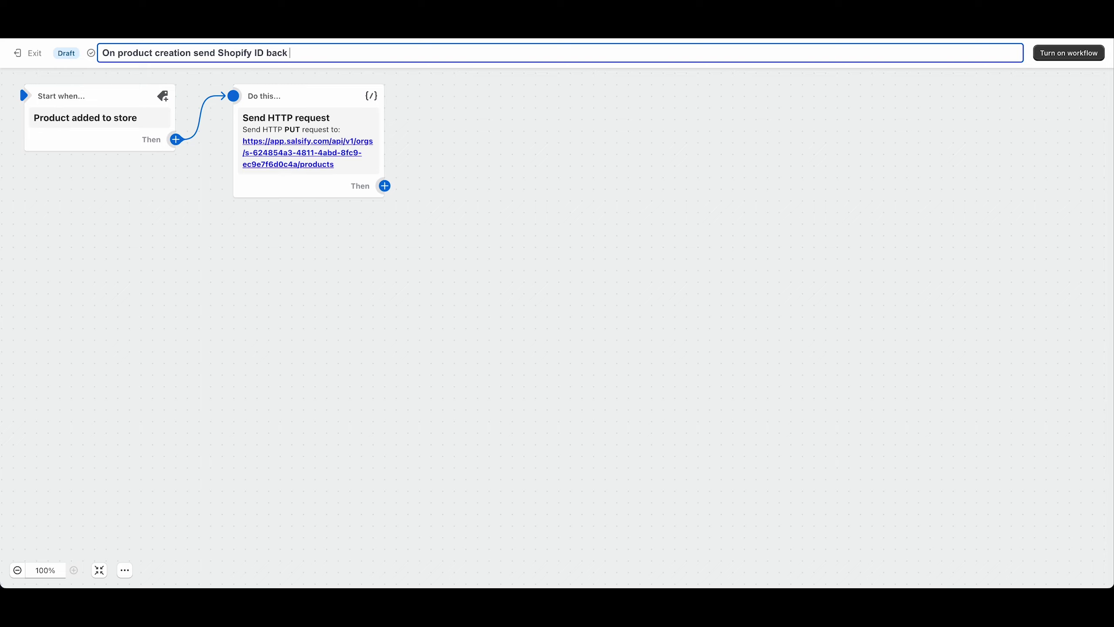
{"action": "type", "text": "to Salsify"}
{"action": "left_click", "coordinate": [480, 141]}
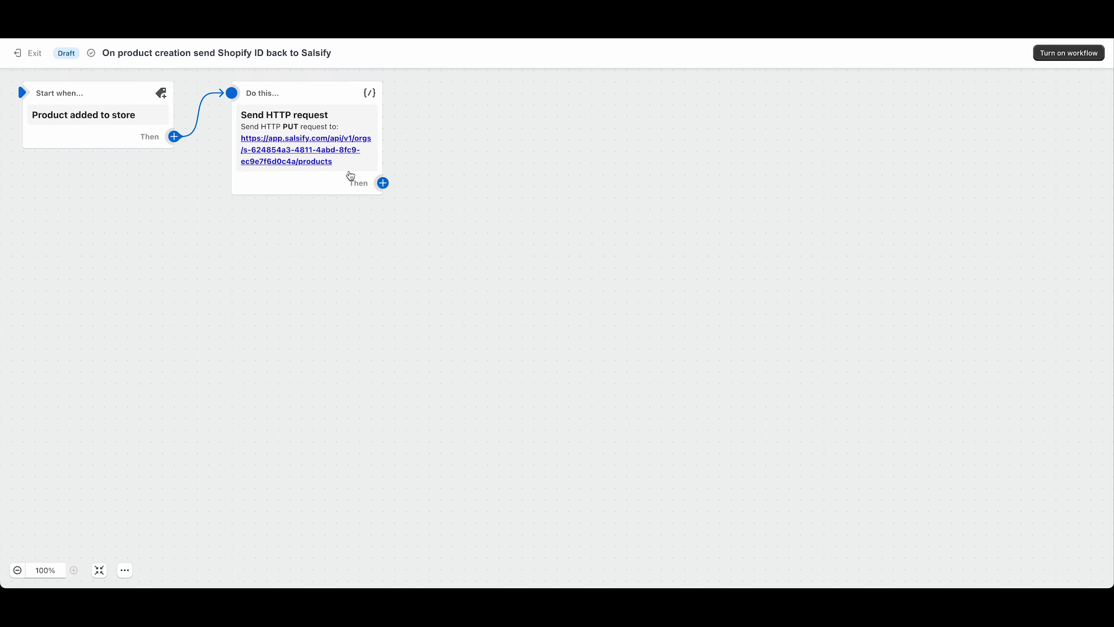
Turn on the workflow, confirm its activation, and exit the workflow editor.
{"action": "scroll", "coordinate": [203, 216], "scroll_direction": "down", "scroll_amount": 1}
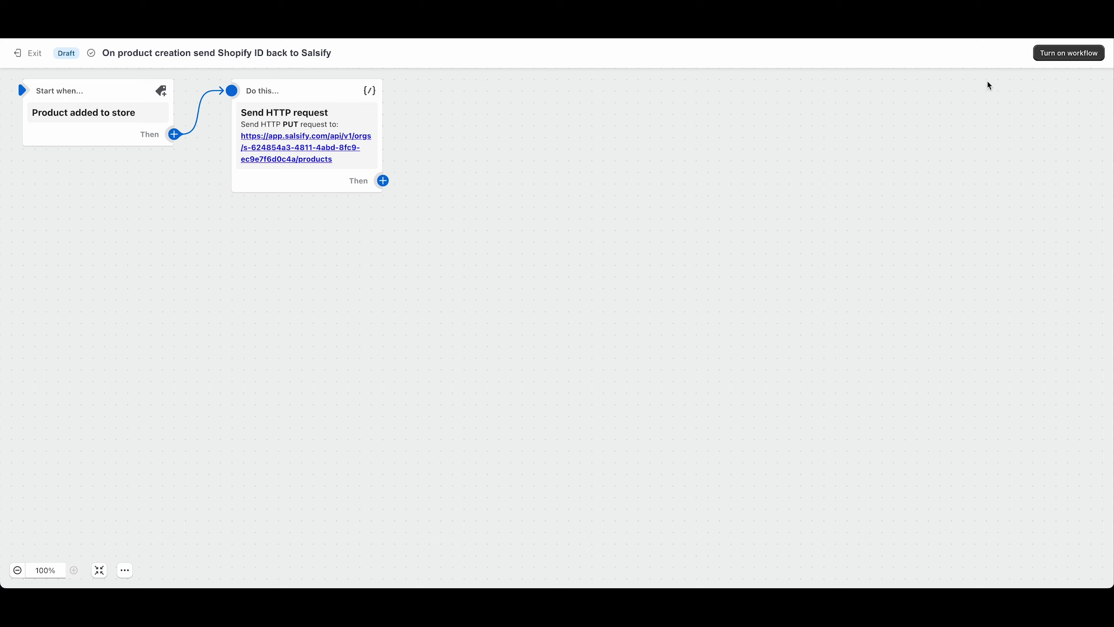
{"action": "left_click", "coordinate": [1066, 53]}
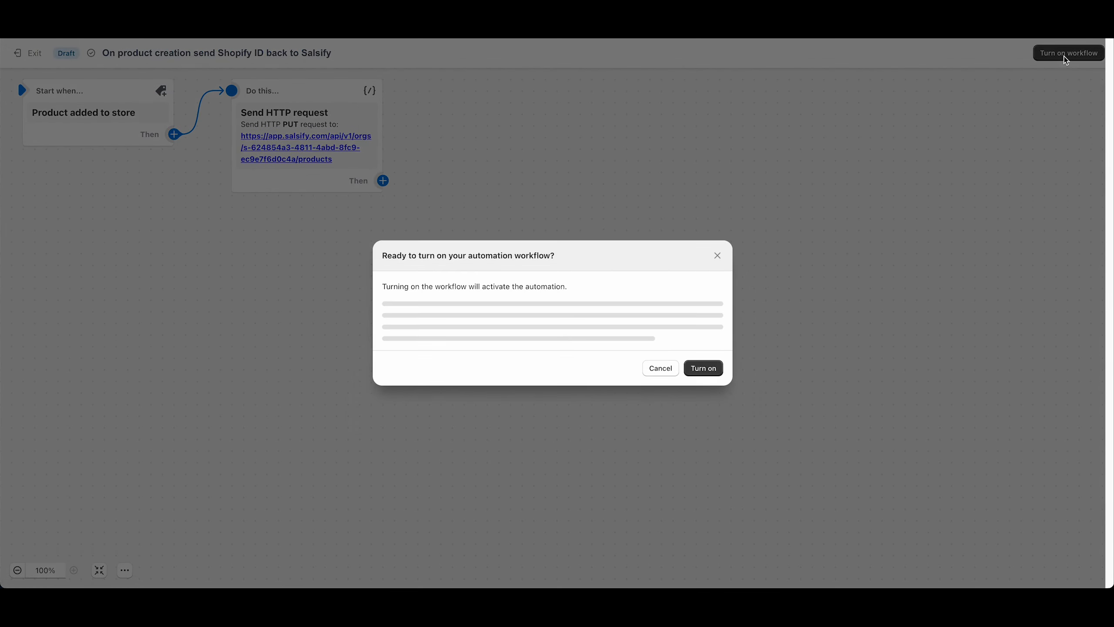
{"action": "left_click", "coordinate": [707, 345]}
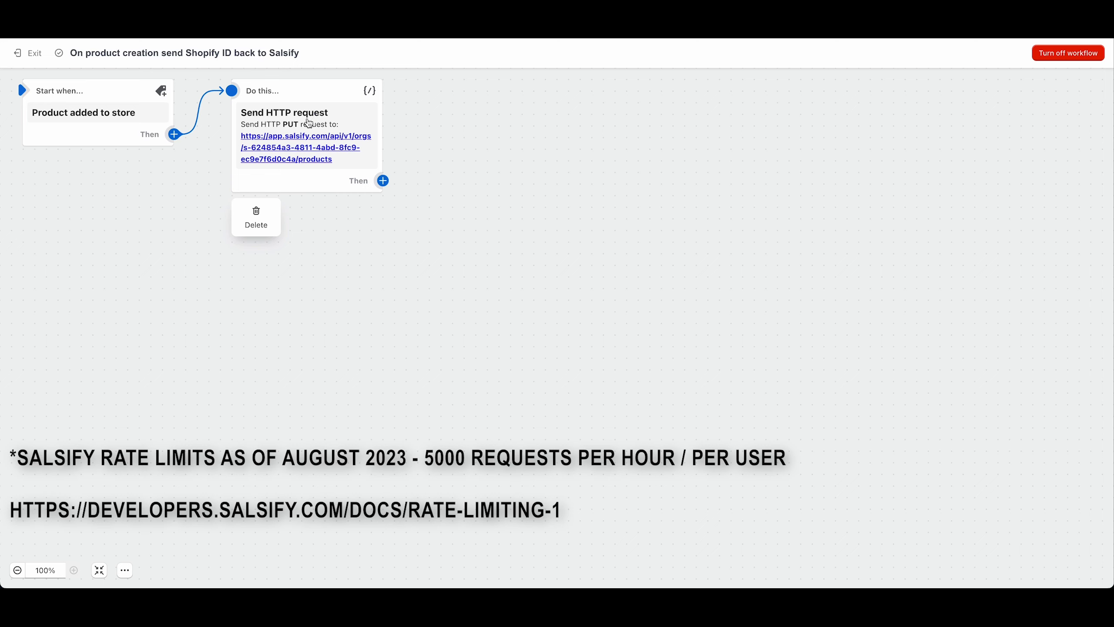
{"action": "left_click", "coordinate": [23, 56]}
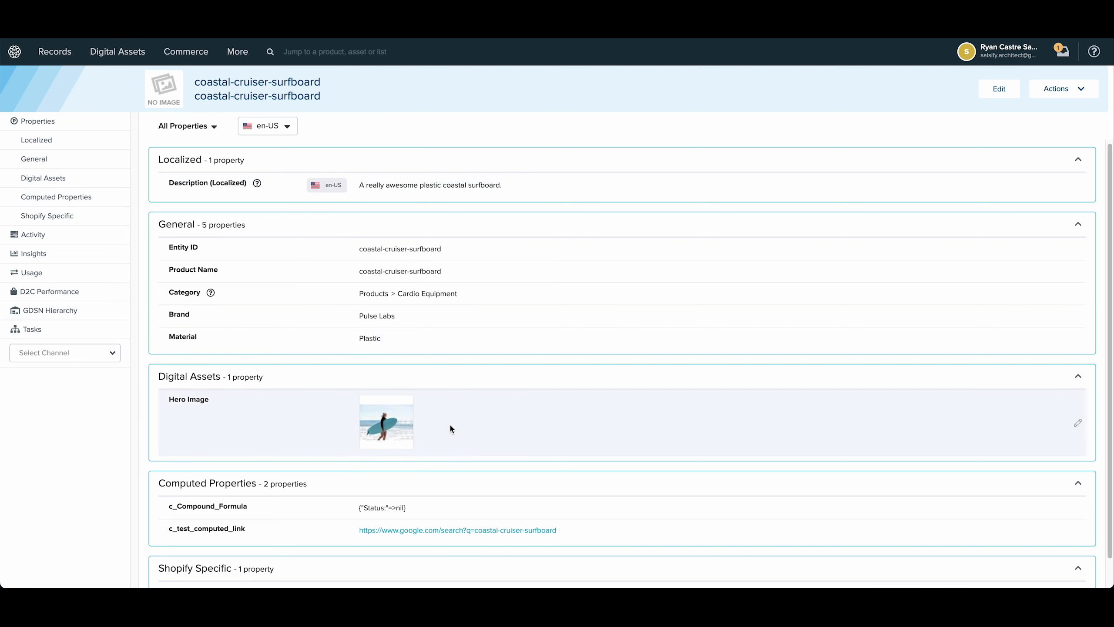
In Salsify, review the coastal-cruiser-surfboard record's properties, and find the published direct Shopify channel by searching the channels for "shopify".
{"action": "scroll", "coordinate": [465, 382], "scroll_direction": "down", "scroll_amount": 1}
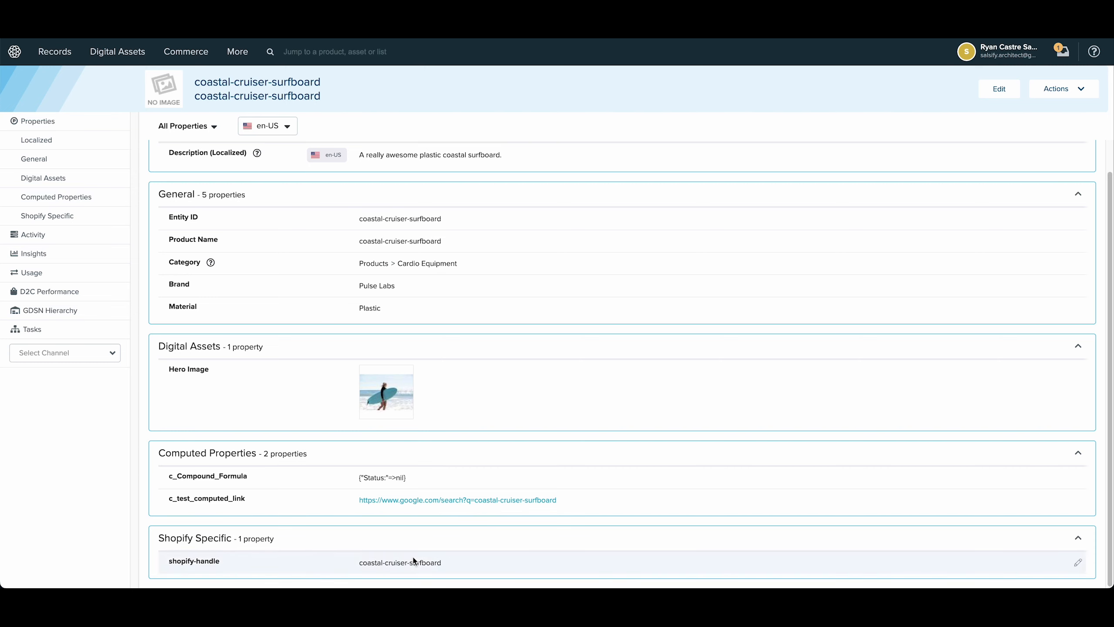
{"action": "scroll", "coordinate": [438, 554], "scroll_direction": "up", "scroll_amount": 1}
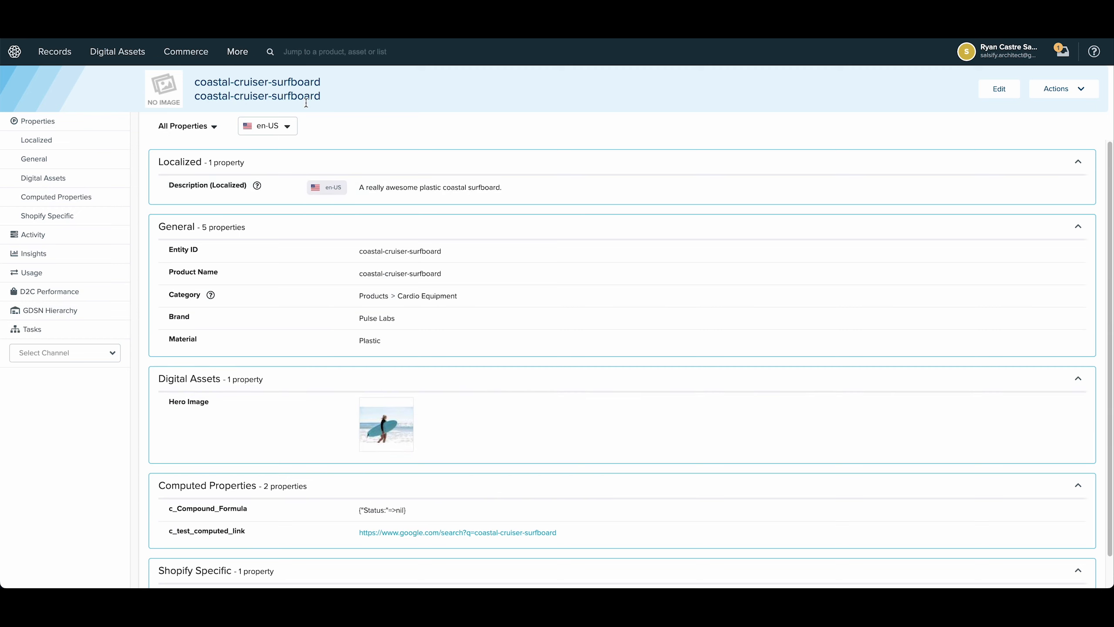
{"action": "left_click", "coordinate": [231, 59]}
{"action": "left_click", "coordinate": [250, 77]}
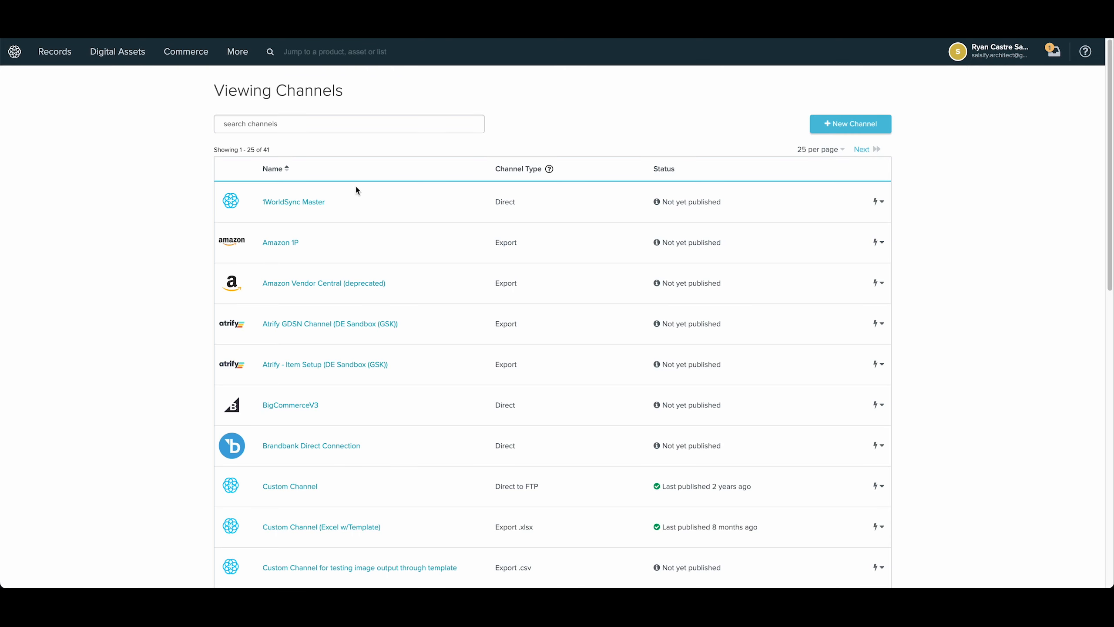
{"action": "left_click", "coordinate": [323, 116]}
{"action": "type", "text": "shopify"}
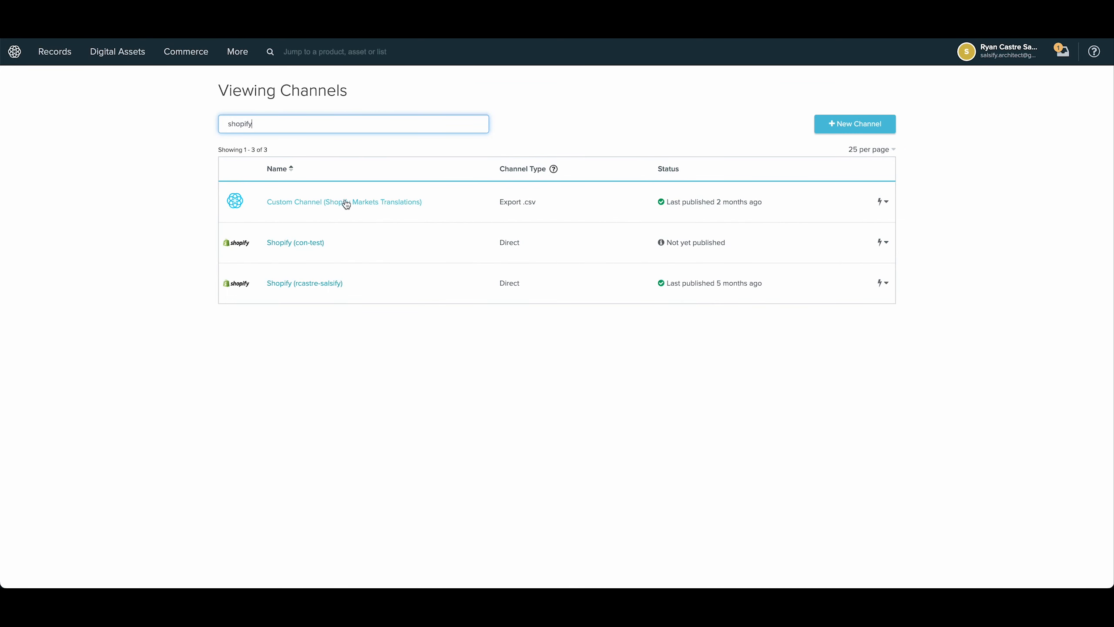
{"action": "left_click", "coordinate": [313, 284]}
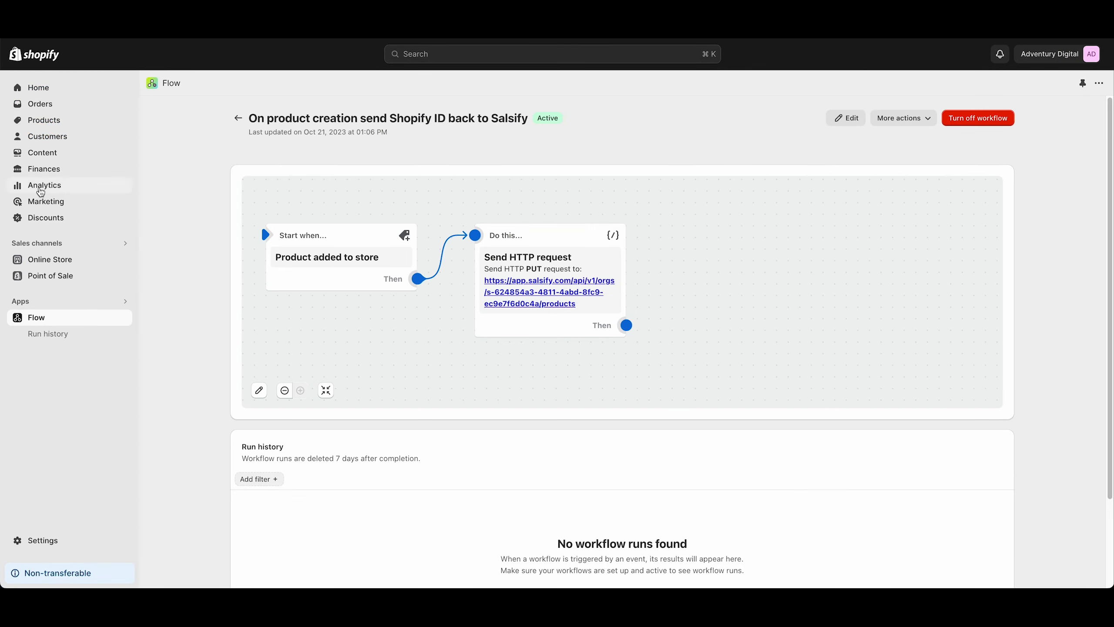
Switch to the Shopify admin and start a new product with the title "coastal-cruiser-surfboard".
{"action": "left_click", "coordinate": [49, 122]}
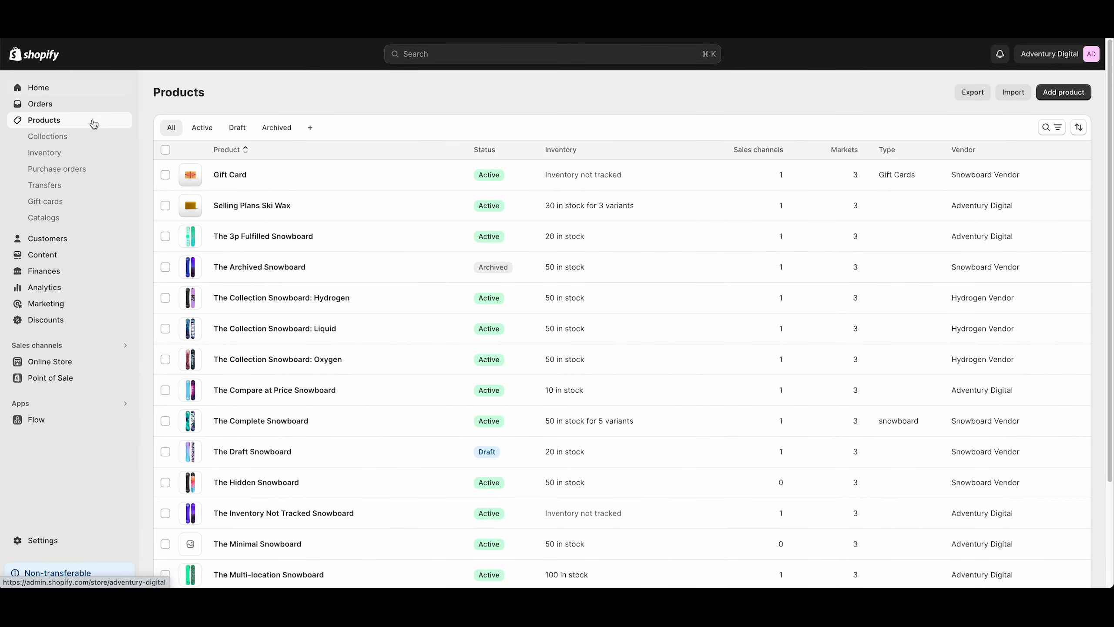
{"action": "left_click", "coordinate": [1066, 93]}
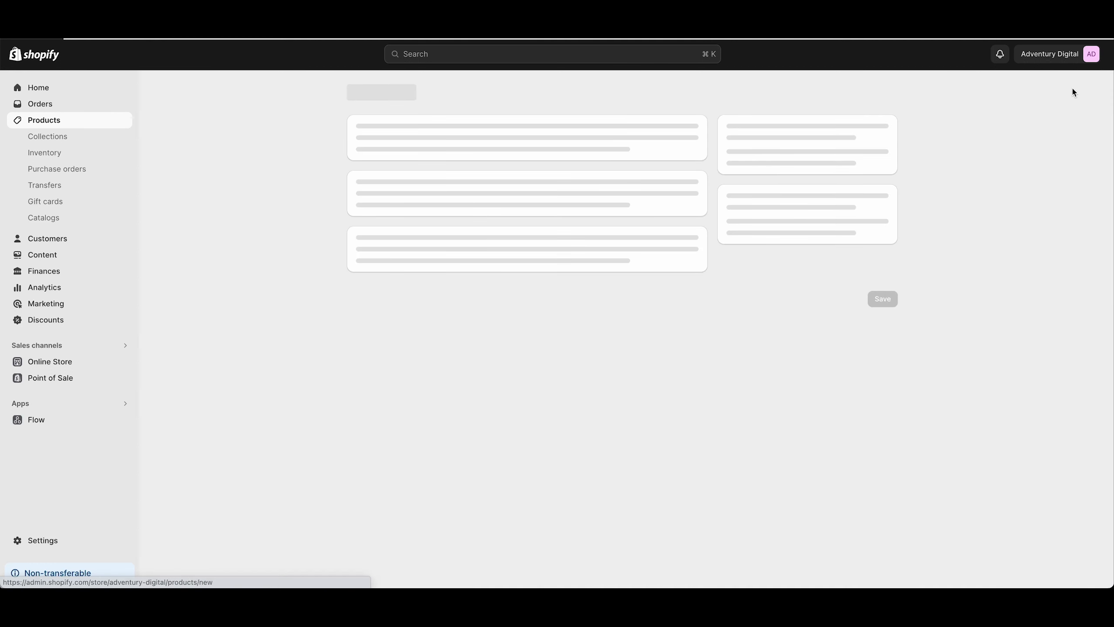
{"action": "left_click", "coordinate": [453, 148]}
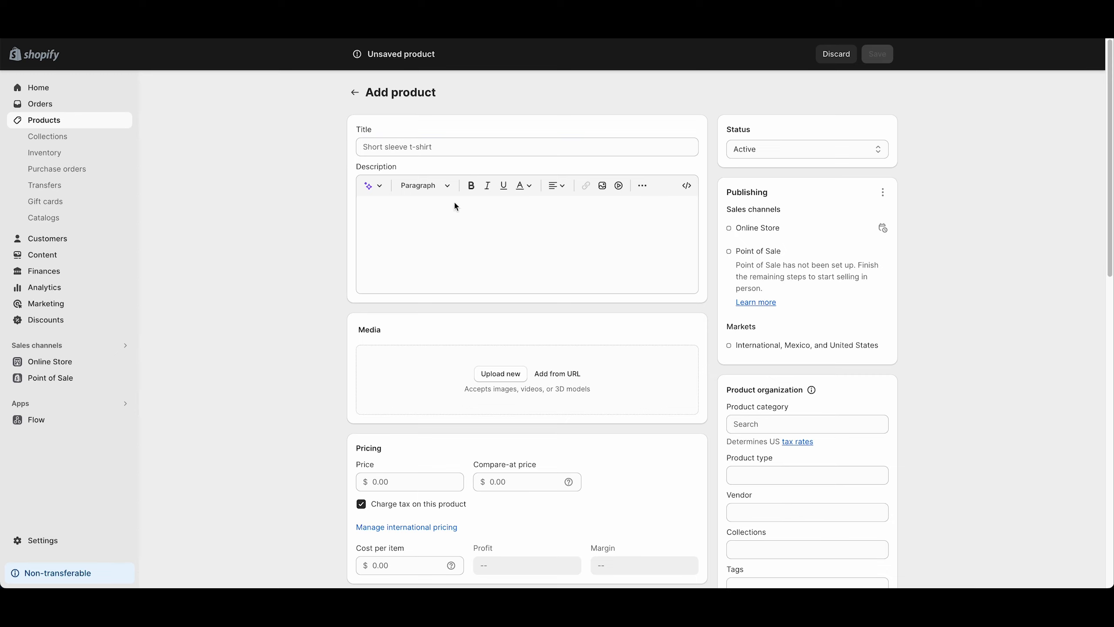
{"action": "left_click", "coordinate": [456, 146]}
{"action": "type", "text": "coastal-cruiser-surfboard"}
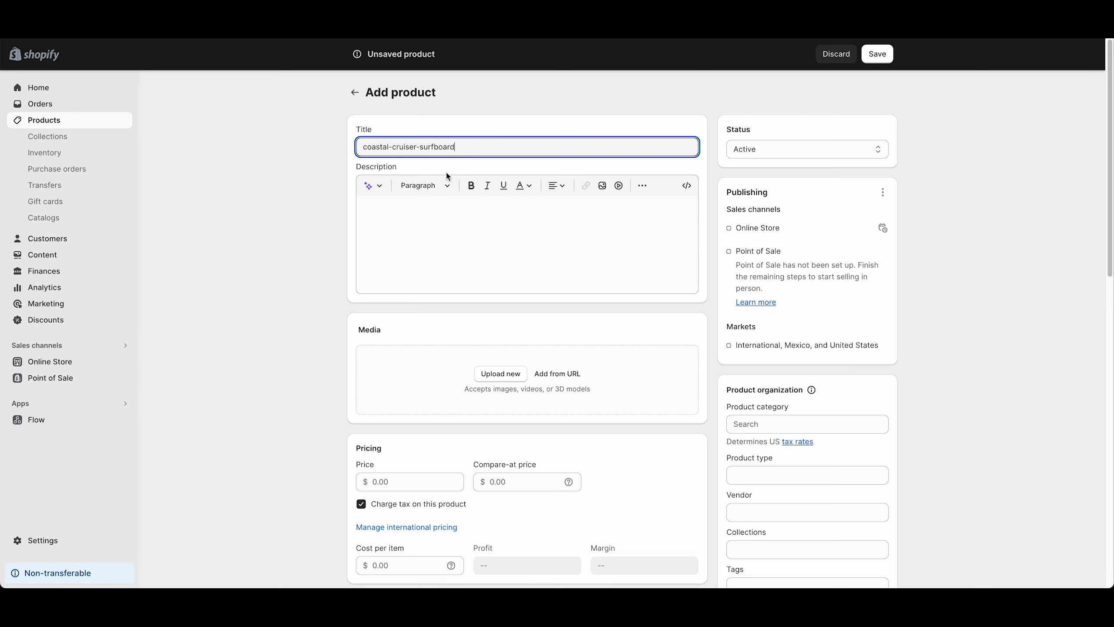
Enter "This a really cool surfboard" as the new product's description.
{"action": "left_click", "coordinate": [432, 219]}
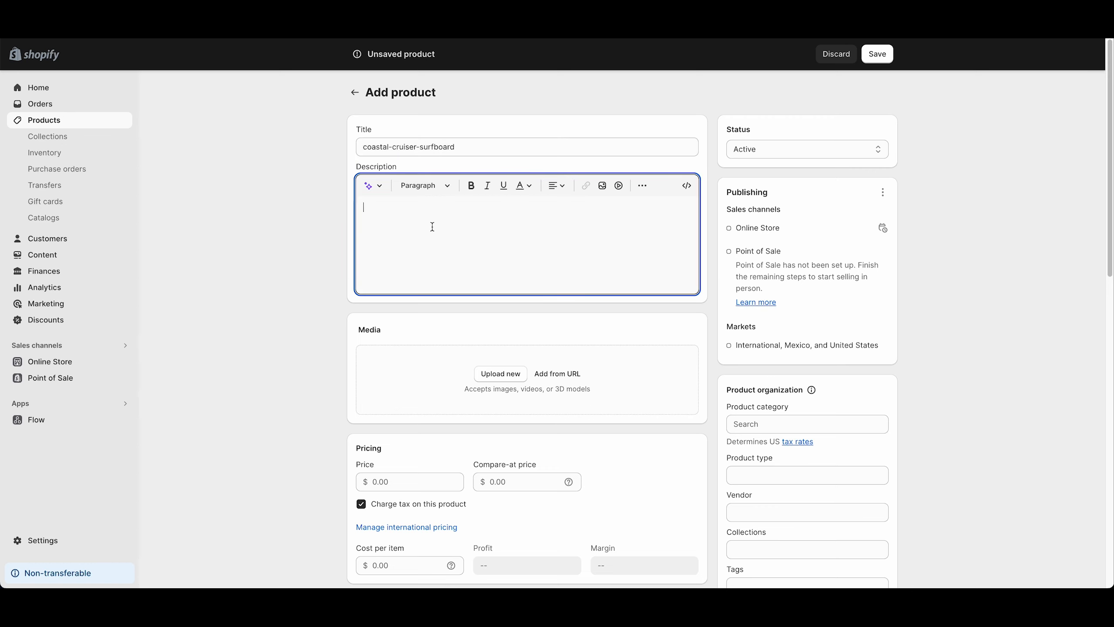
{"action": "type", "text": "This a really cool surfboard"}
Turn off quantity tracking for the product and set its SKU to SKU123445.
{"action": "scroll", "coordinate": [602, 459], "scroll_direction": "down", "scroll_amount": 6}
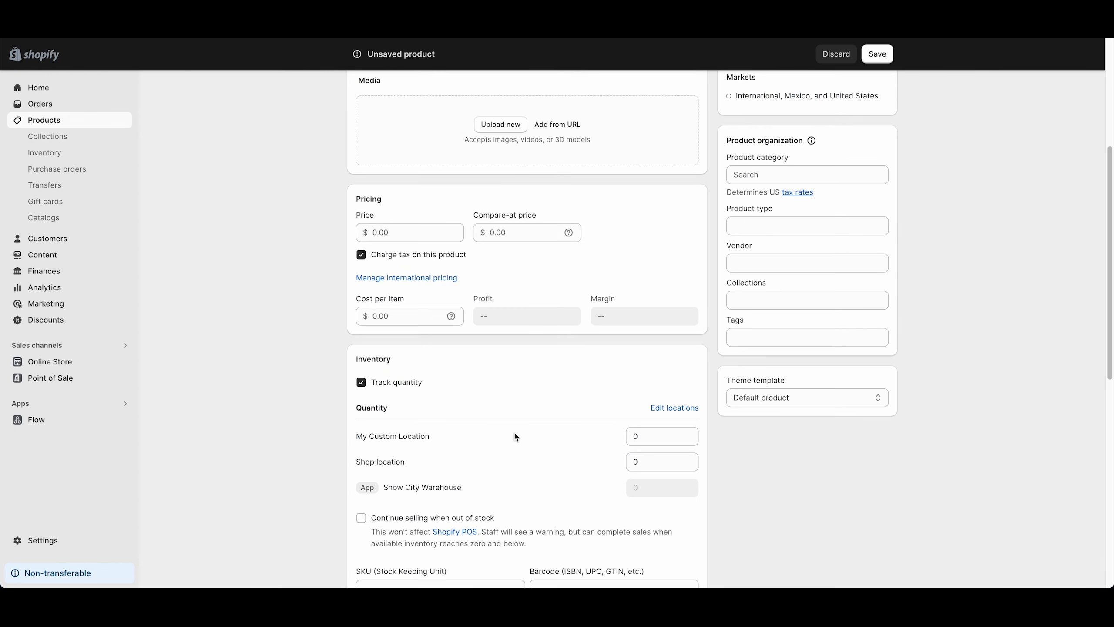
{"action": "left_click", "coordinate": [415, 382]}
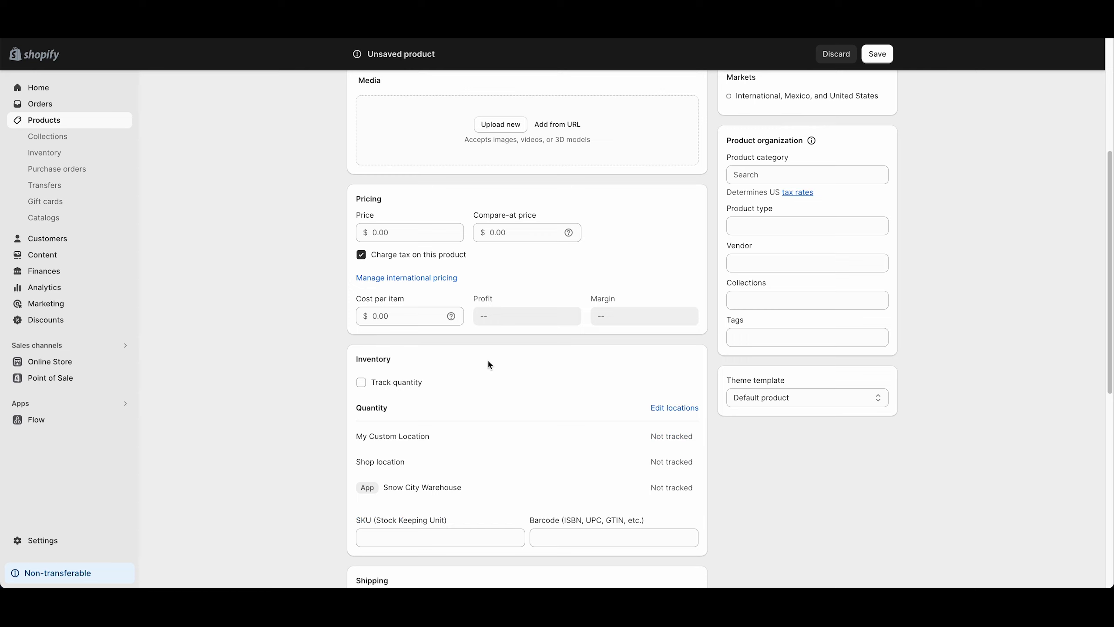
{"action": "scroll", "coordinate": [488, 364], "scroll_direction": "down", "scroll_amount": 5}
{"action": "left_click", "coordinate": [458, 343]}
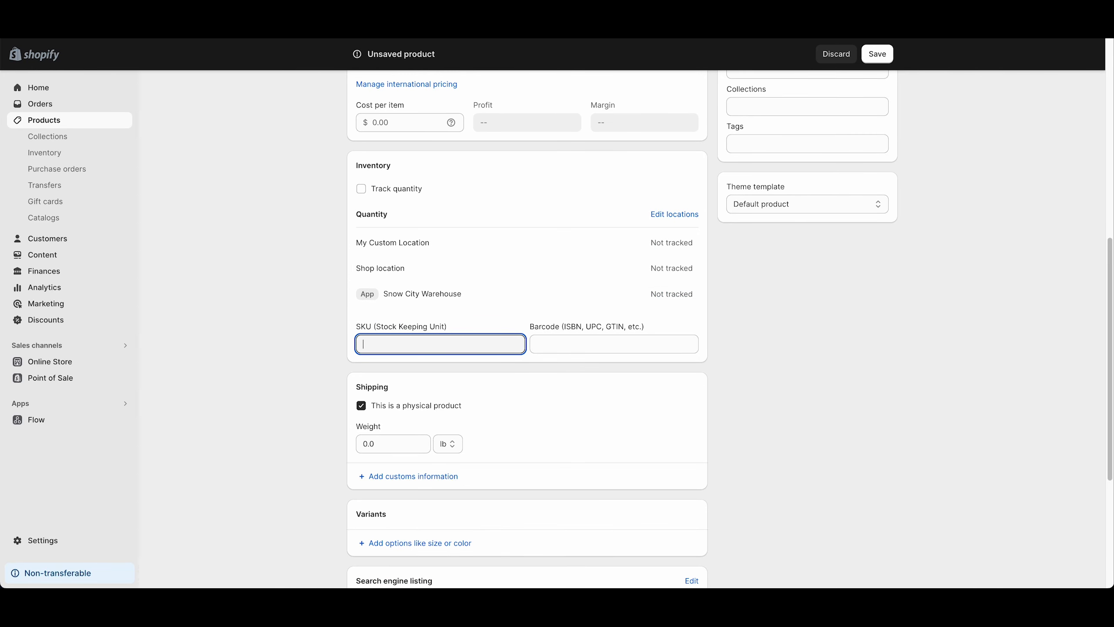
{"action": "type", "text": "SKU123445"}
Fill the product's Salsify ID metafield with "coastal-cruiser-surfboard".
{"action": "scroll", "coordinate": [498, 378], "scroll_direction": "down", "scroll_amount": 6}
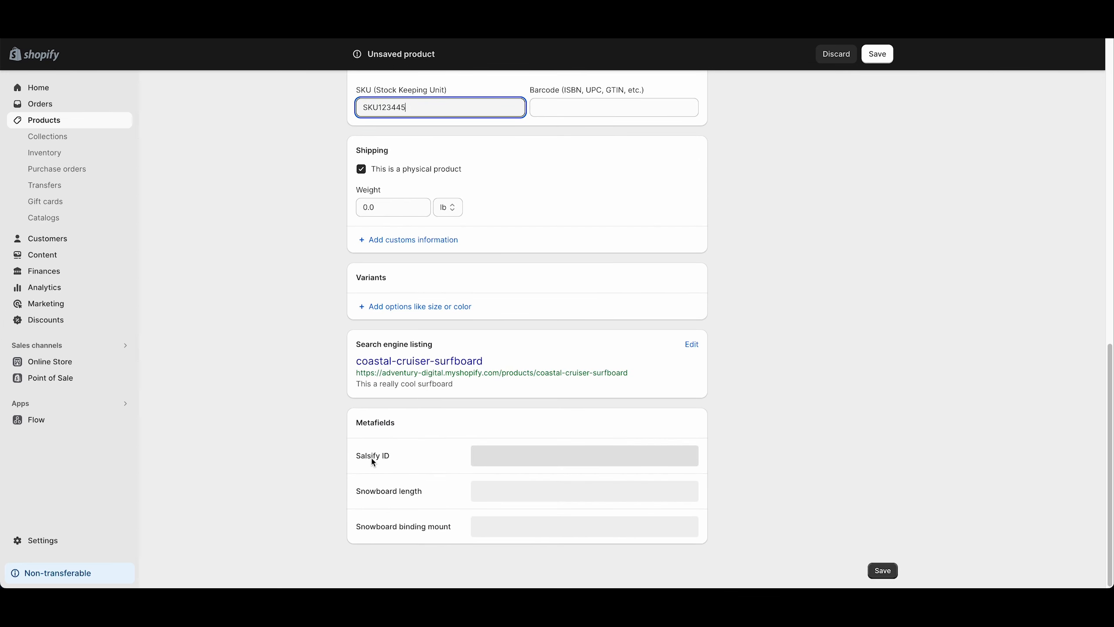
{"action": "left_click", "coordinate": [504, 456]}
{"action": "type", "text": "coastal-cruiser-surfboard"}
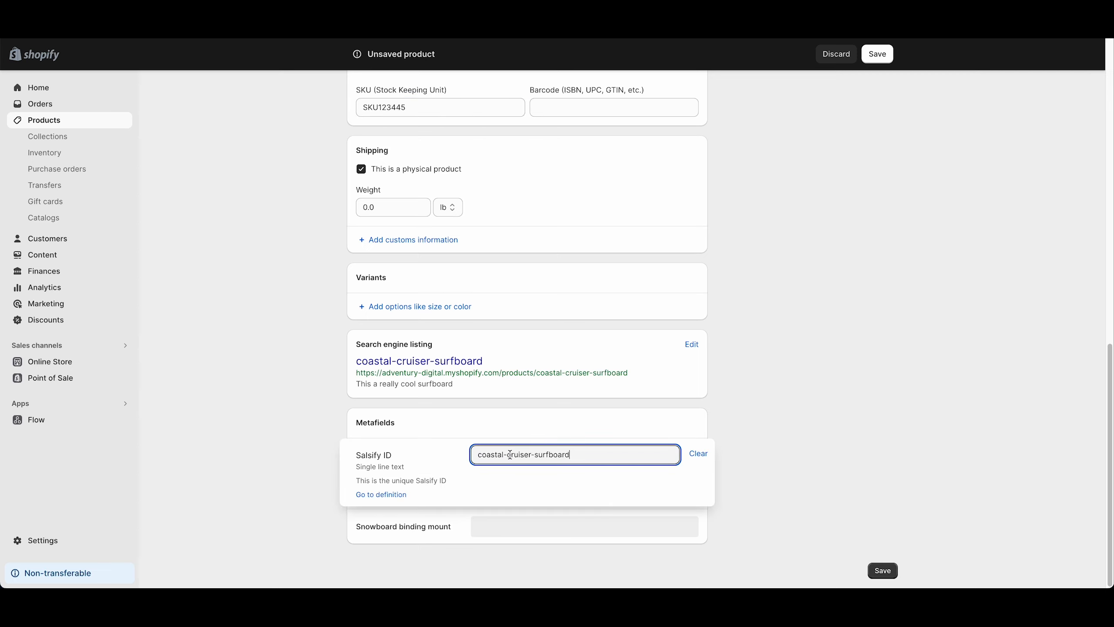
Switch to Salsify, search for the Salsify ID "coastal-cruiser-surfboard", and open the matching product record.
{"action": "left_click_drag", "start_coordinate": [585, 454], "coordinate": [476, 455]}
{"action": "key", "text": "ctrl+c"}
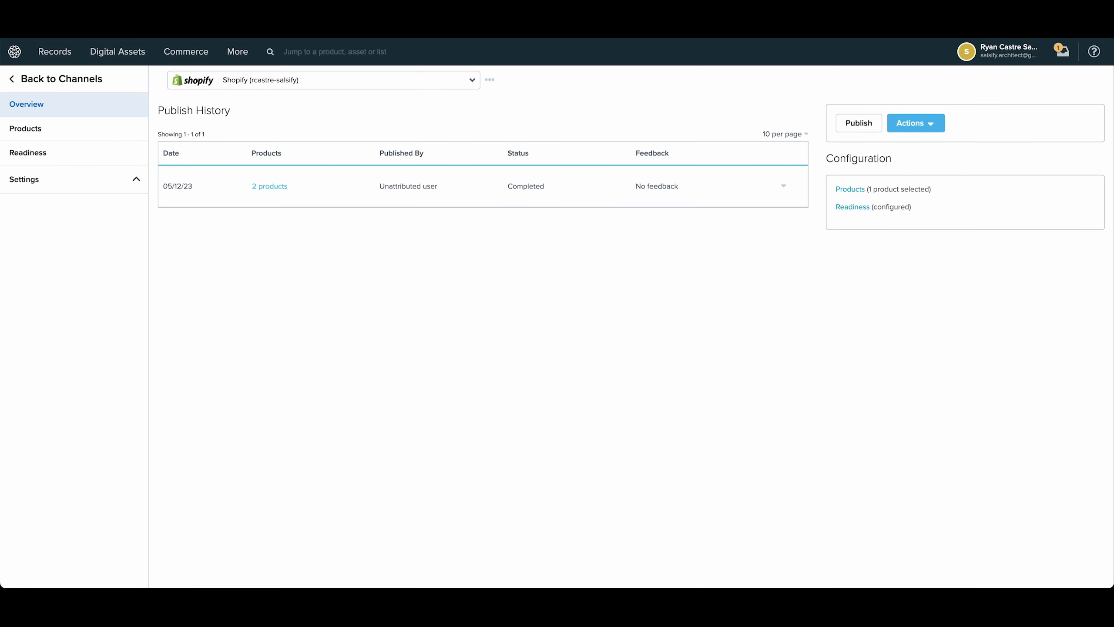
{"action": "left_click", "coordinate": [289, 52]}
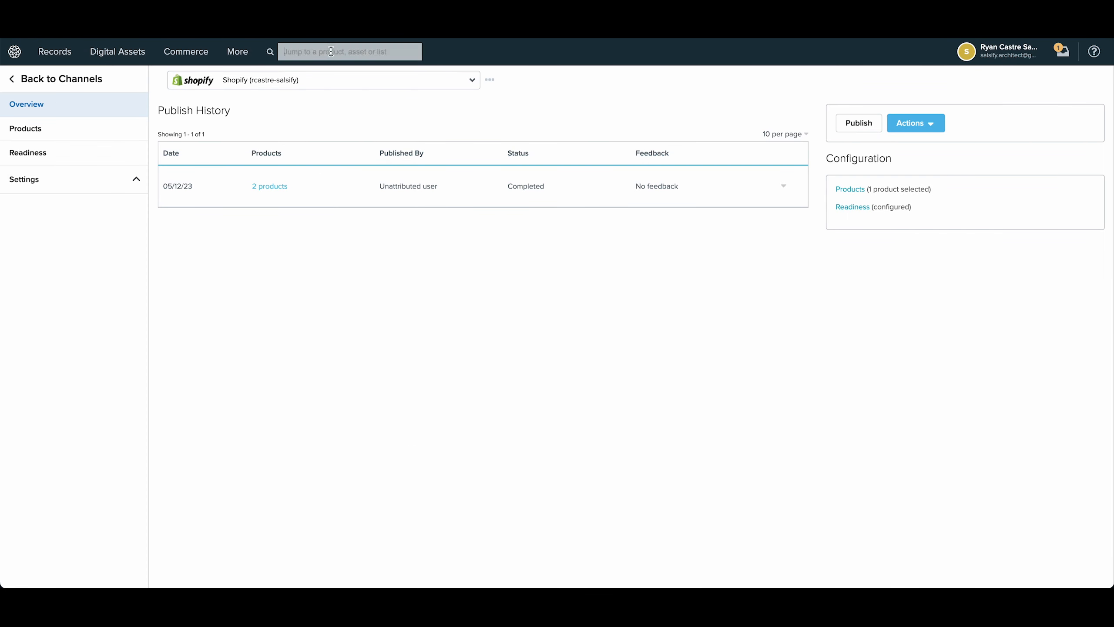
{"action": "key", "text": "ctrl+v"}
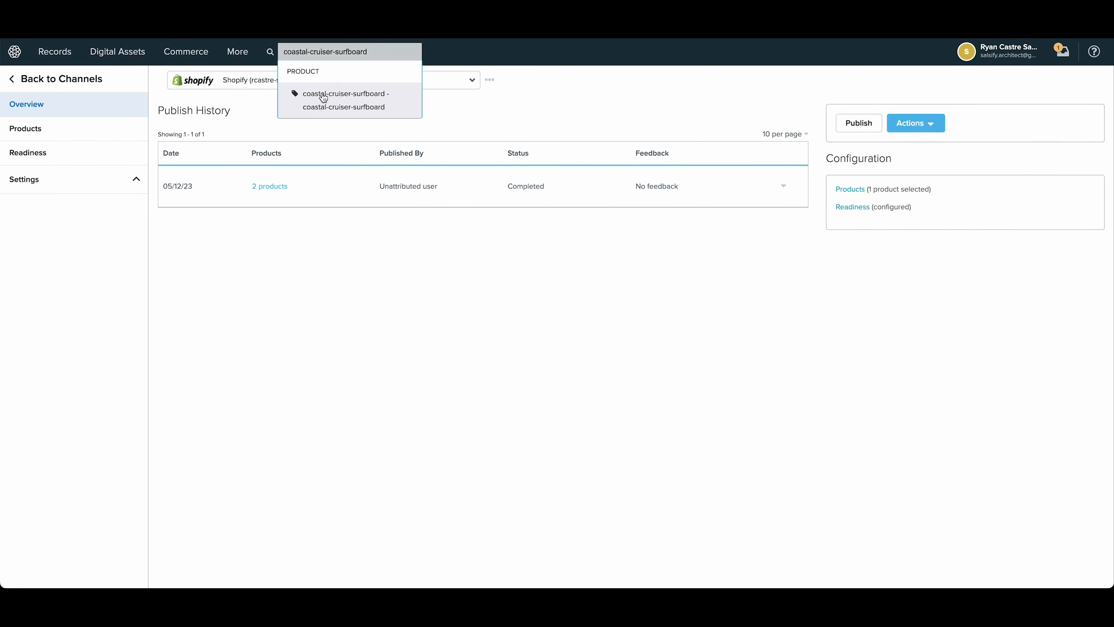
{"action": "left_click", "coordinate": [319, 96]}
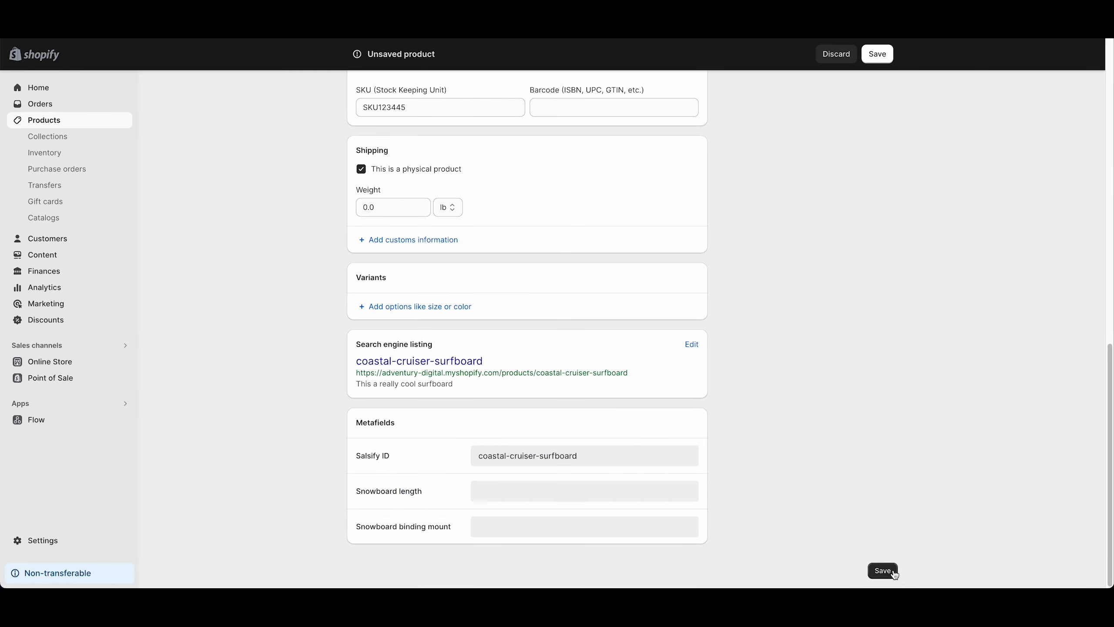
Save the new product in Shopify, and open the latest run of the "On product creation send Shopify ID back to Salsify" workflow in Flow.
{"action": "left_click", "coordinate": [893, 571]}
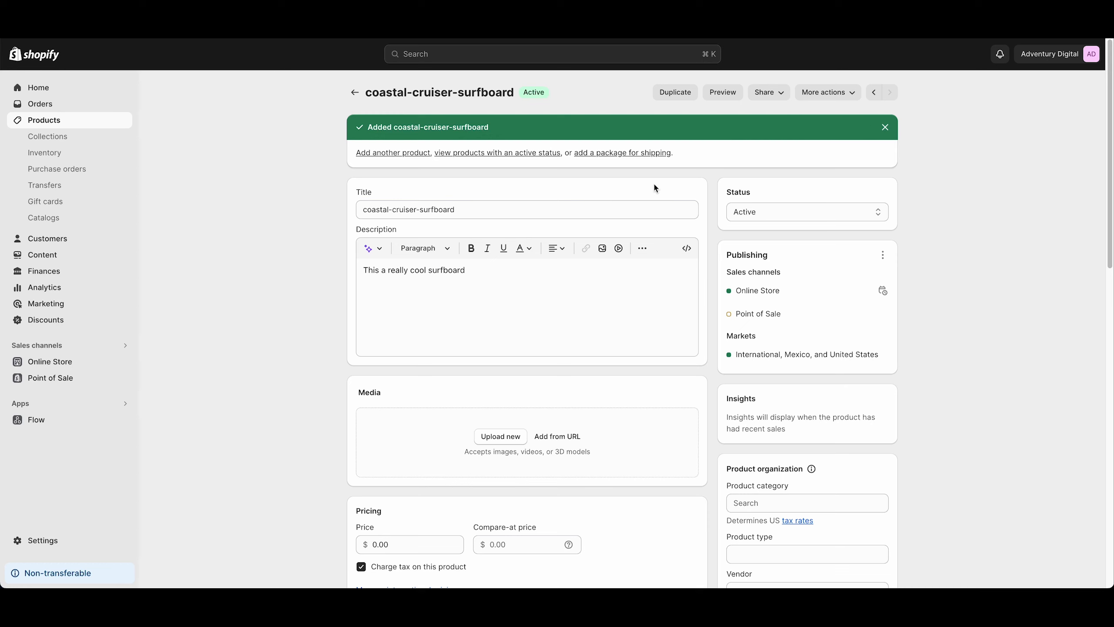
{"action": "left_click", "coordinate": [62, 423]}
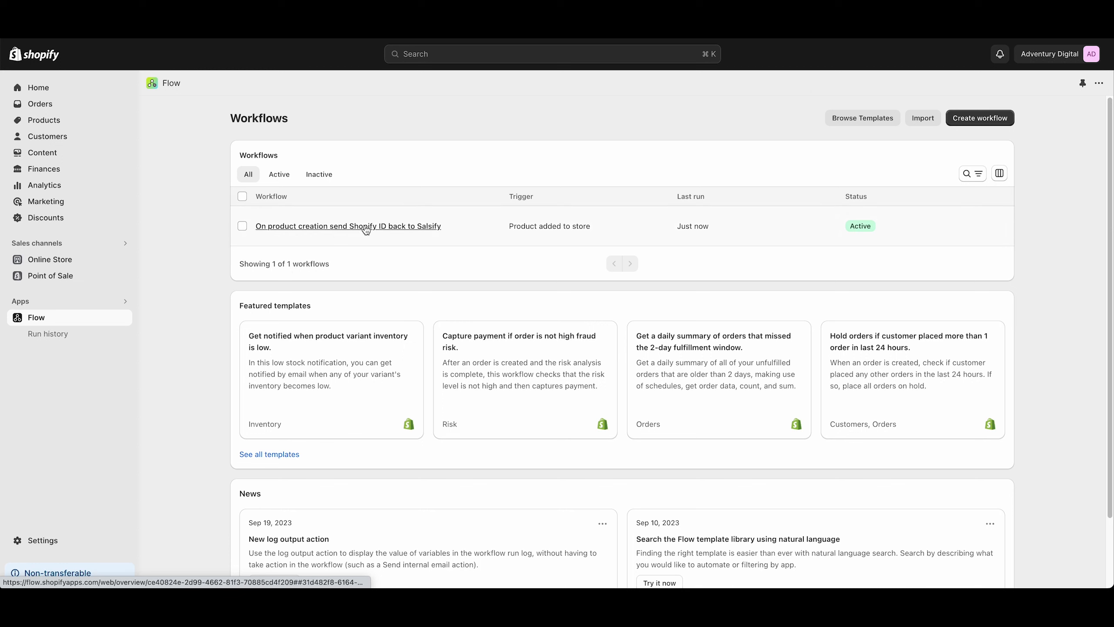
{"action": "left_click", "coordinate": [356, 226]}
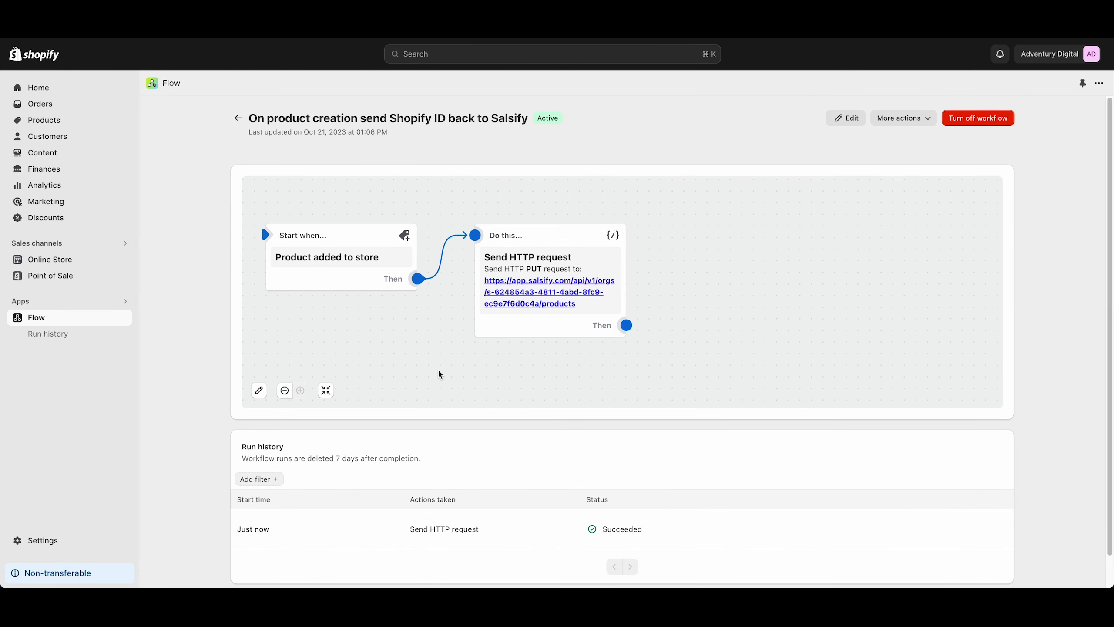
{"action": "scroll", "coordinate": [613, 501], "scroll_direction": "down", "scroll_amount": 1}
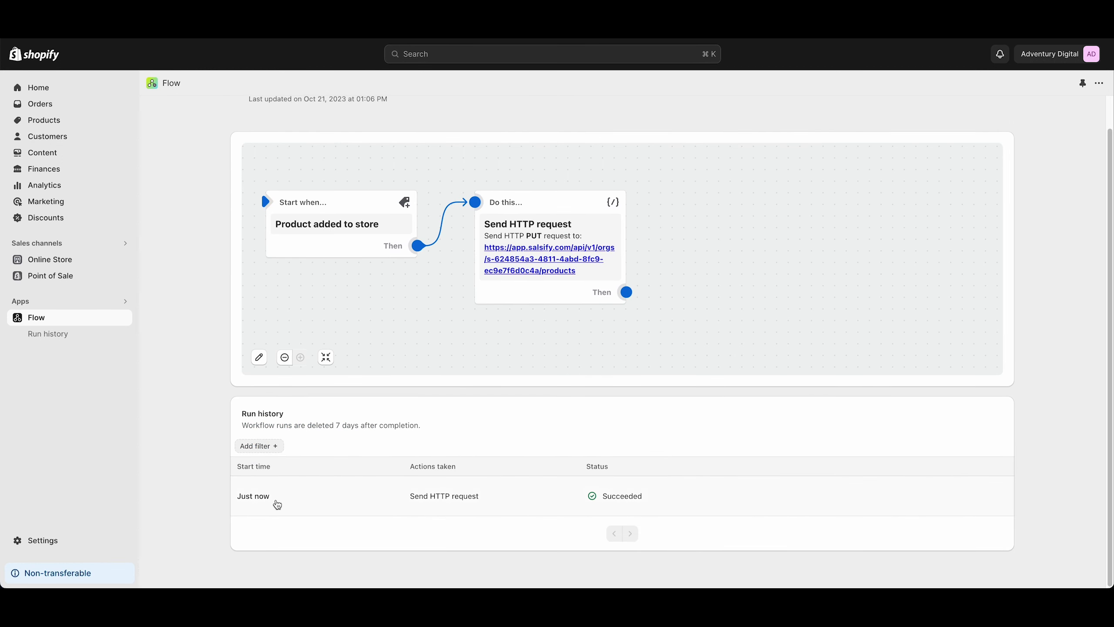
{"action": "left_click", "coordinate": [536, 501]}
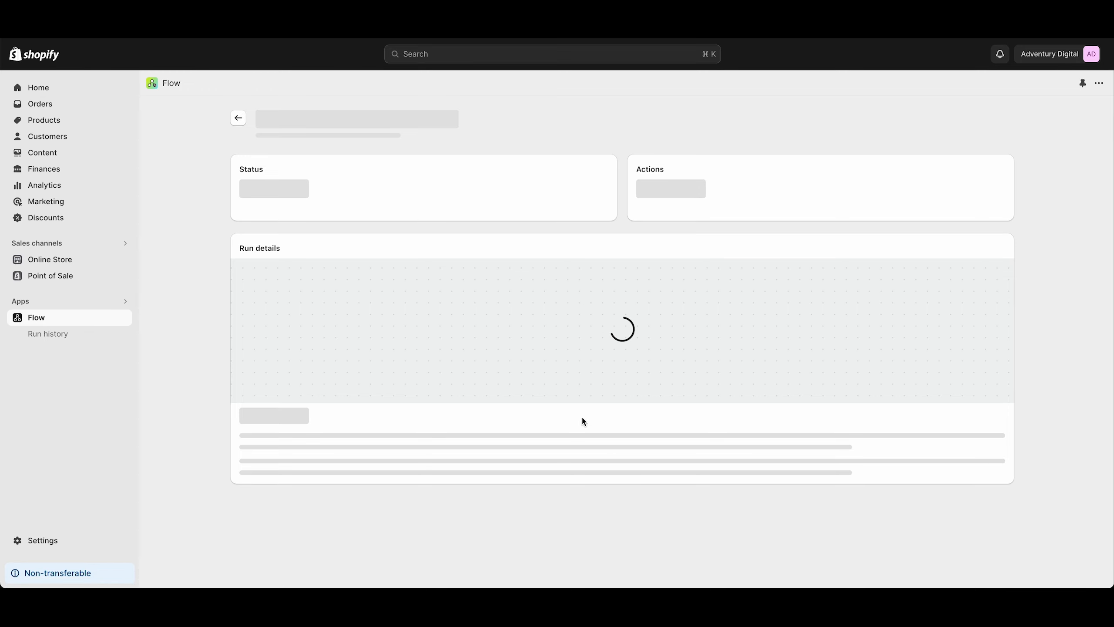
{"action": "scroll", "coordinate": [407, 483], "scroll_direction": "down", "scroll_amount": 3}
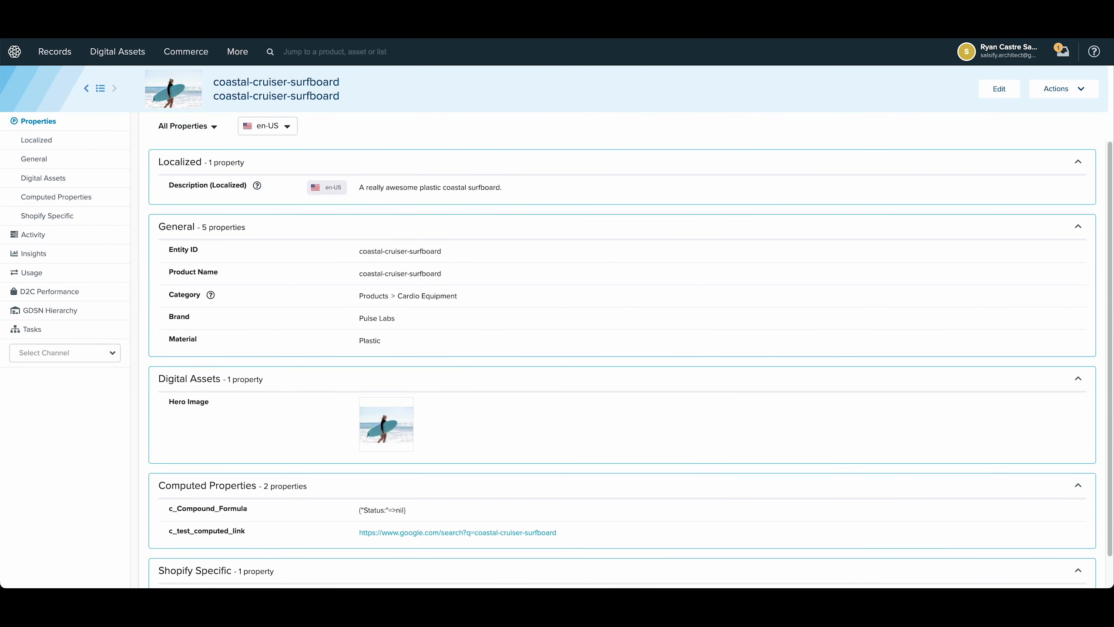
In Salsify, reload the coastal-cruiser-surfboard record and examine the Shopify GUID value among its Shopify Specific properties.
{"action": "key", "text": "super+r"}
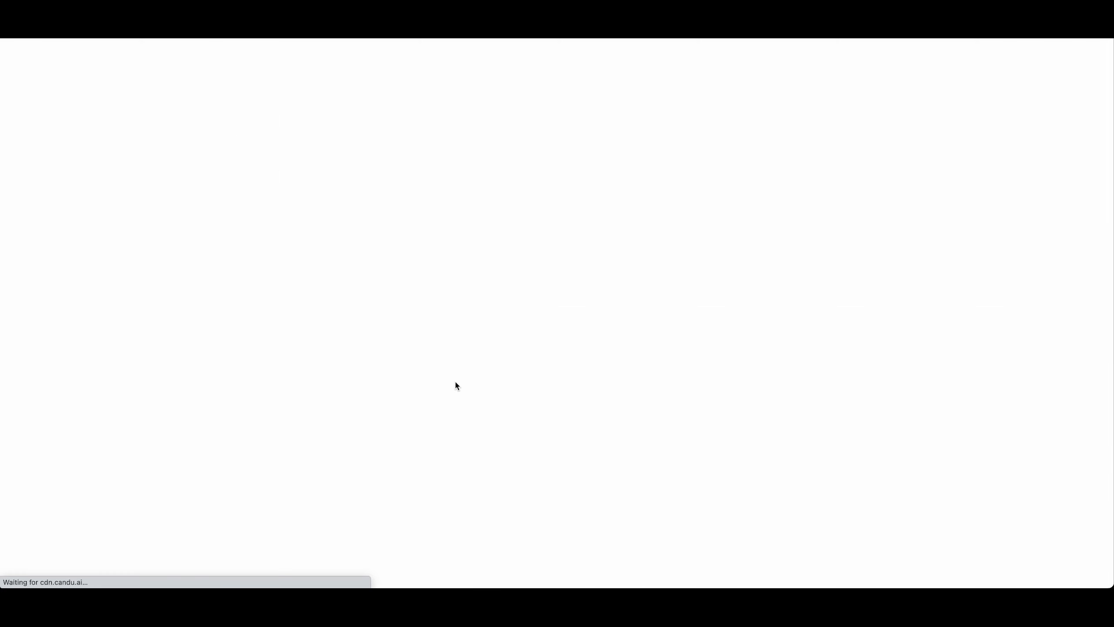
{"action": "scroll", "coordinate": [459, 395], "scroll_direction": "down", "scroll_amount": 2}
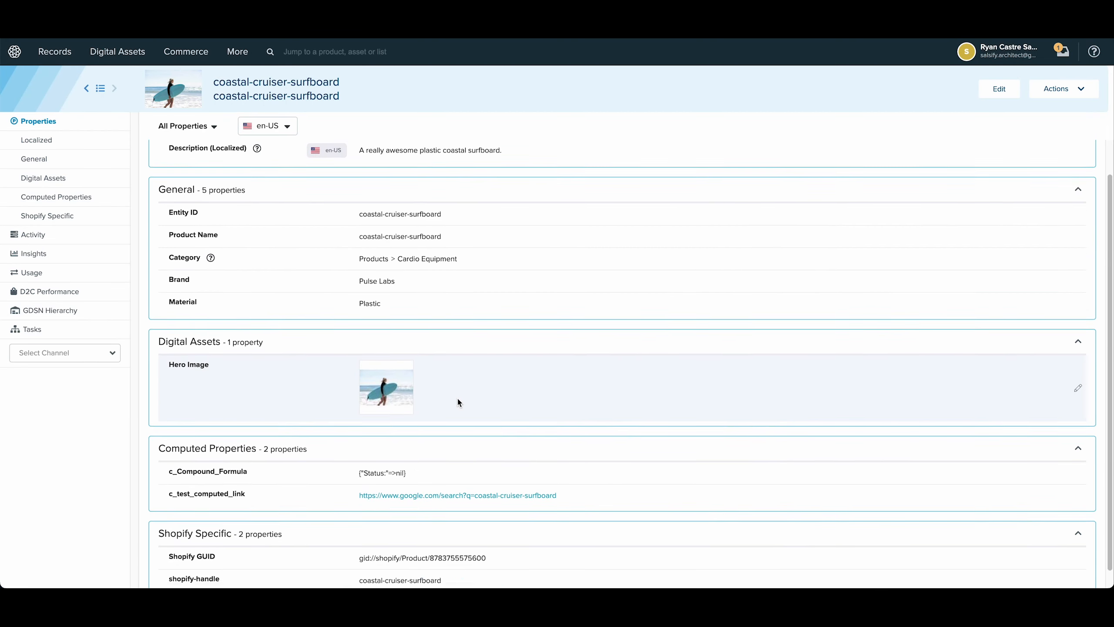
{"action": "double_click", "coordinate": [165, 518]}
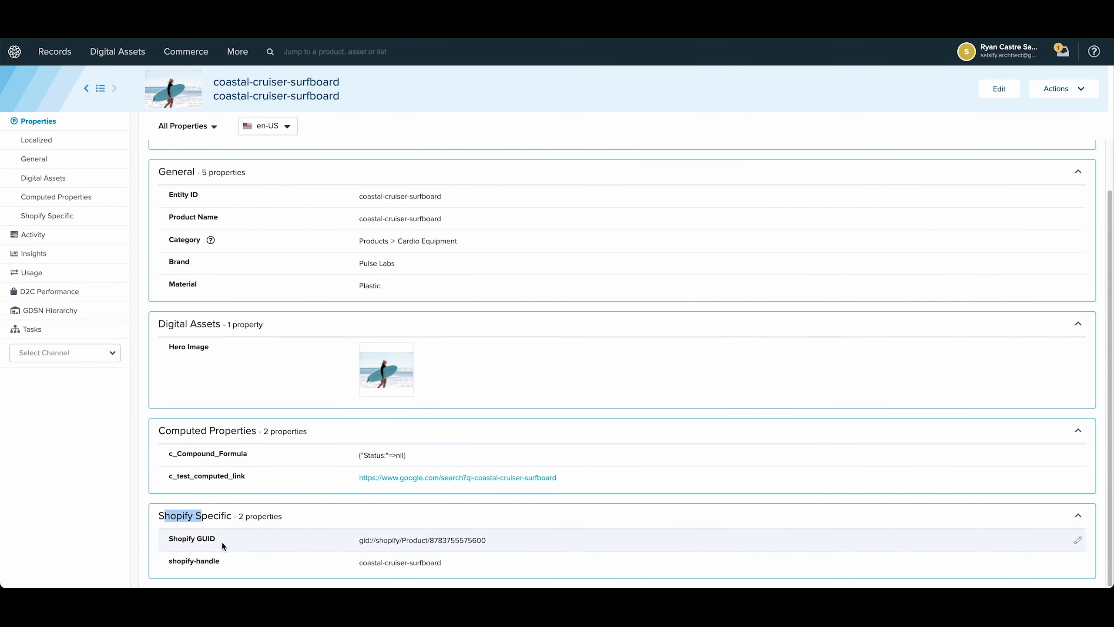
{"action": "triple_click", "coordinate": [168, 539]}
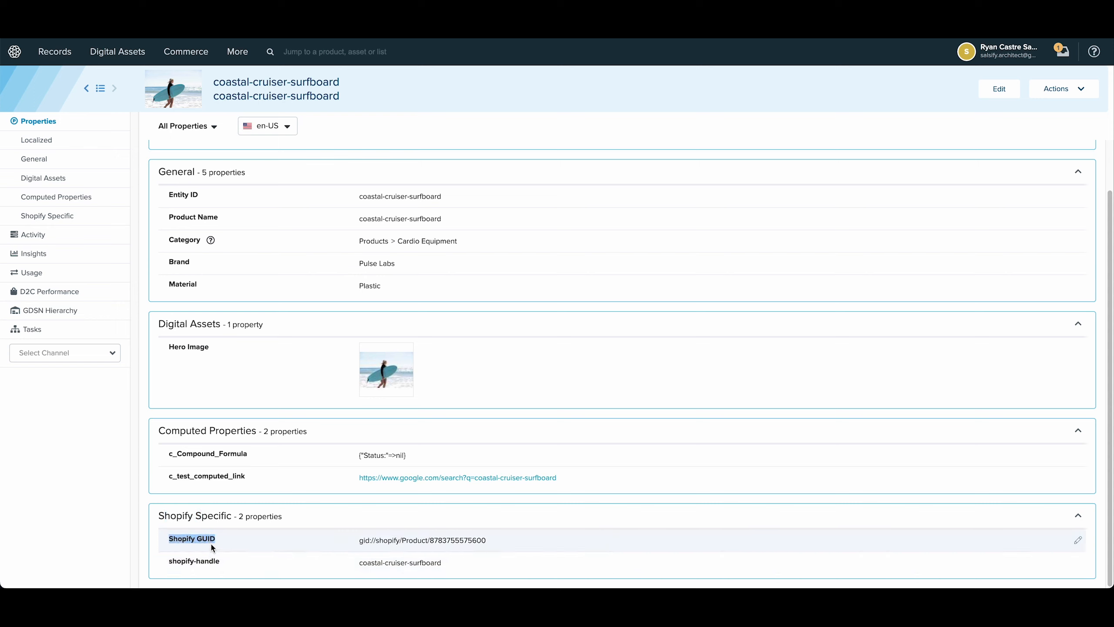
{"action": "left_click_drag", "start_coordinate": [363, 540], "coordinate": [492, 540]}
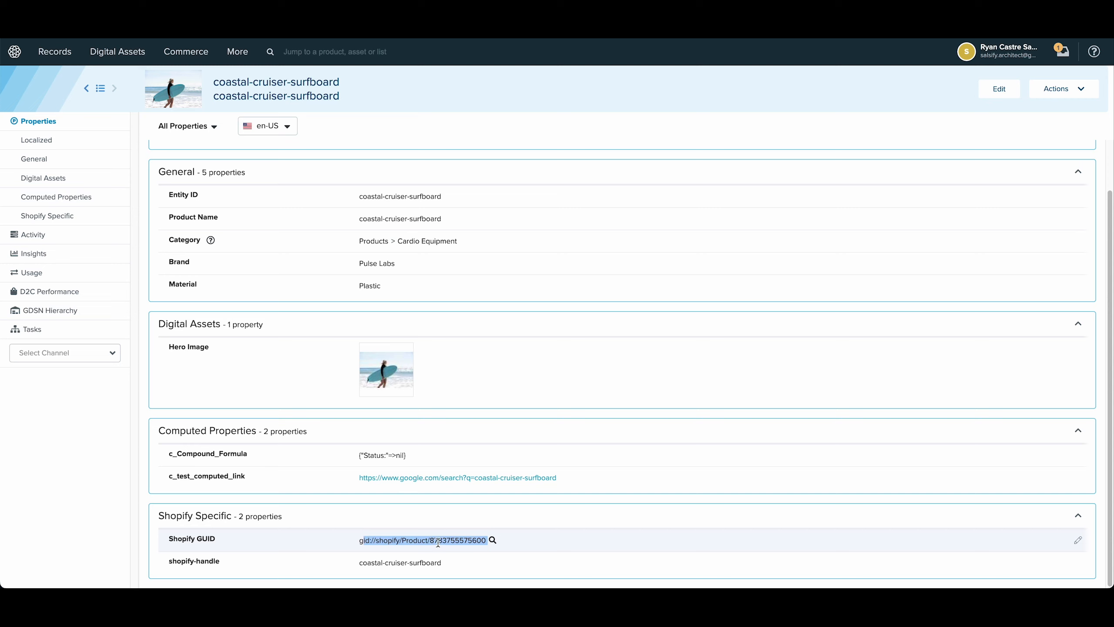
{"action": "left_click", "coordinate": [408, 539]}
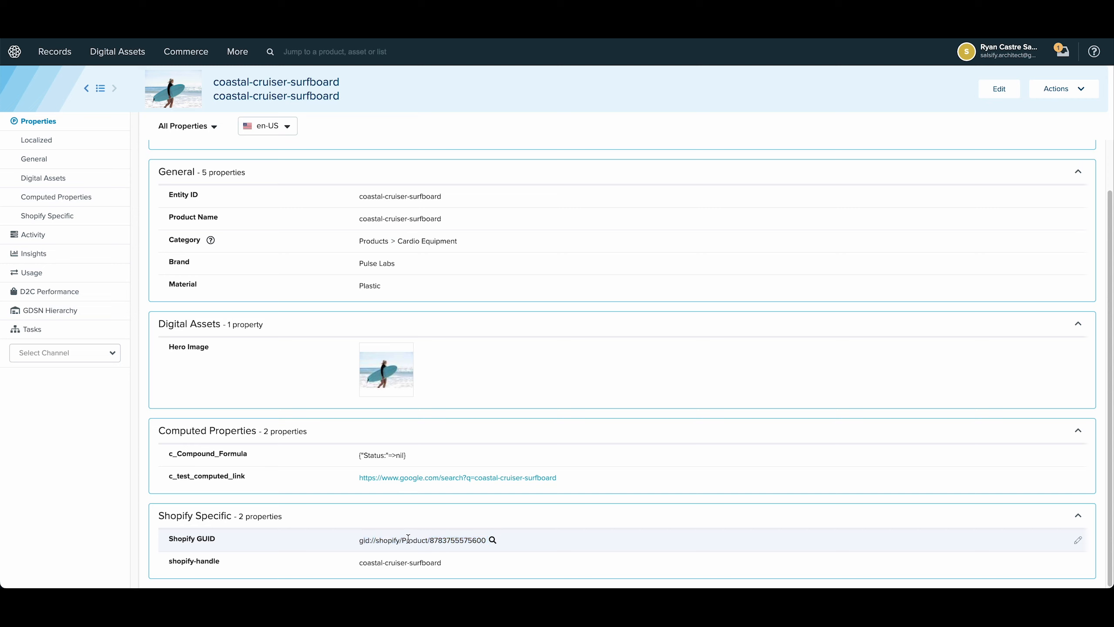
{"action": "left_click_drag", "start_coordinate": [375, 538], "coordinate": [416, 538]}
{"action": "left_click", "coordinate": [434, 540]}
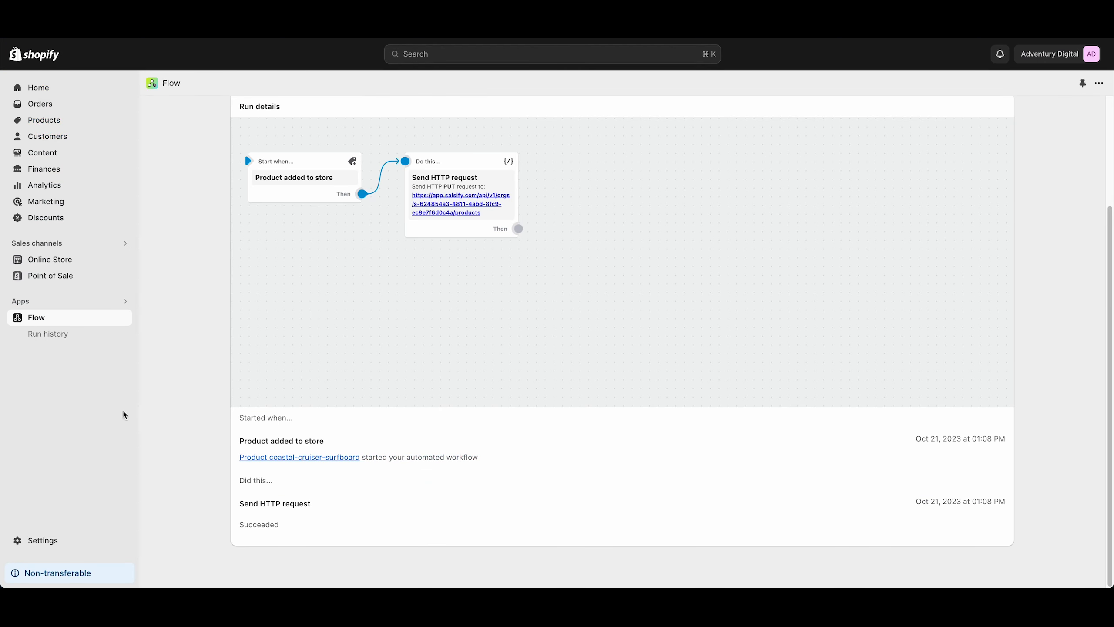
Switch to the Shopify admin and return from the run details to Flow's list of workflows.
{"action": "left_click", "coordinate": [61, 318]}
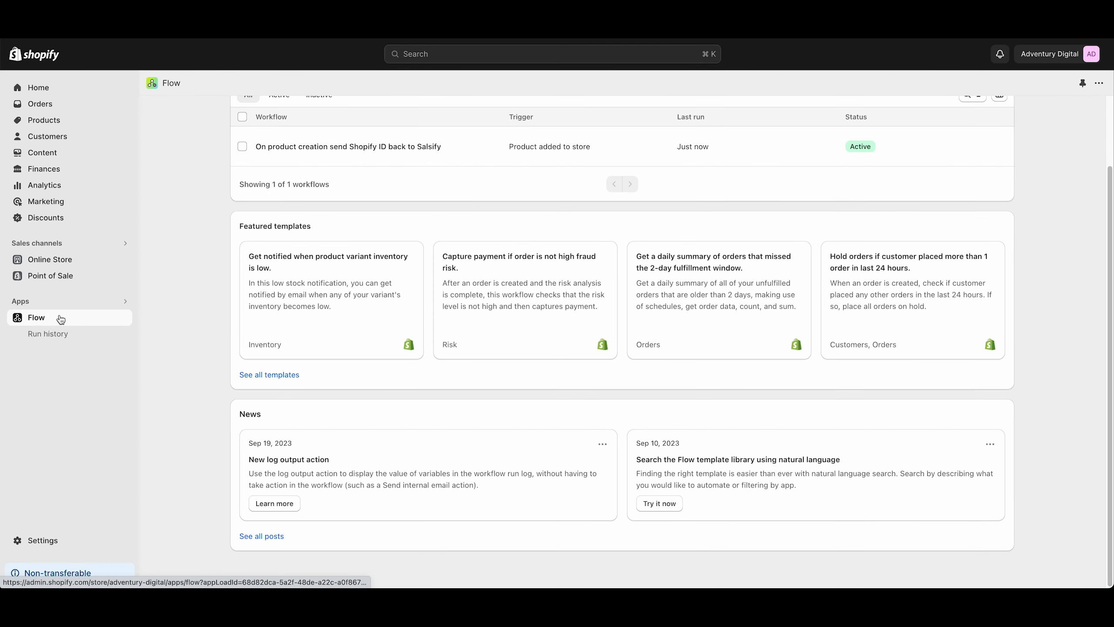